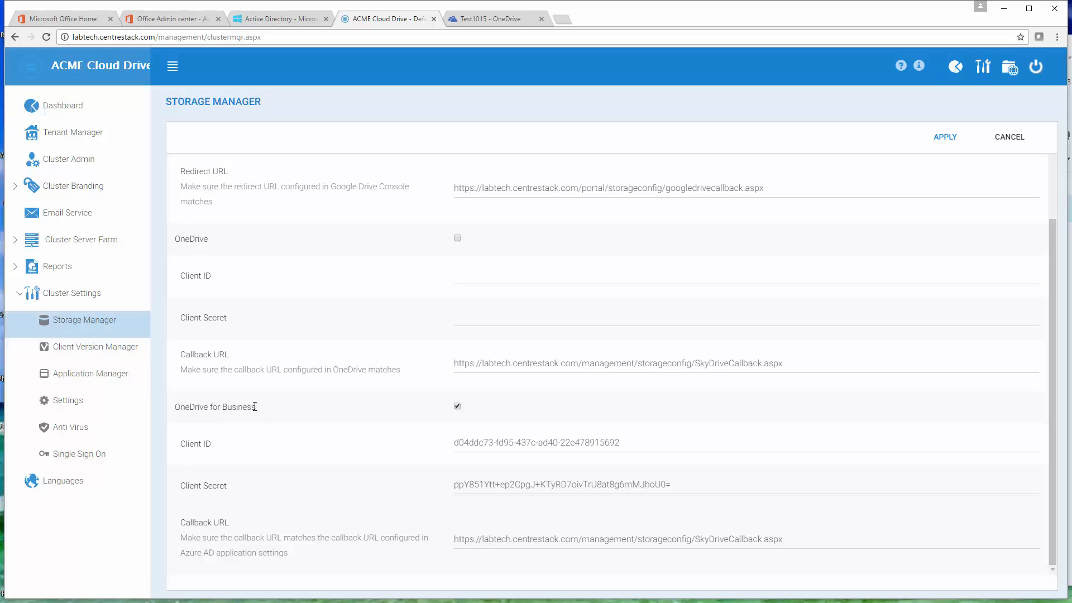
Step: Review the OneDrive for Business client ID, client secret and callback URL in the Storage Manager settings
left_click_drag(257, 407, 176, 407)
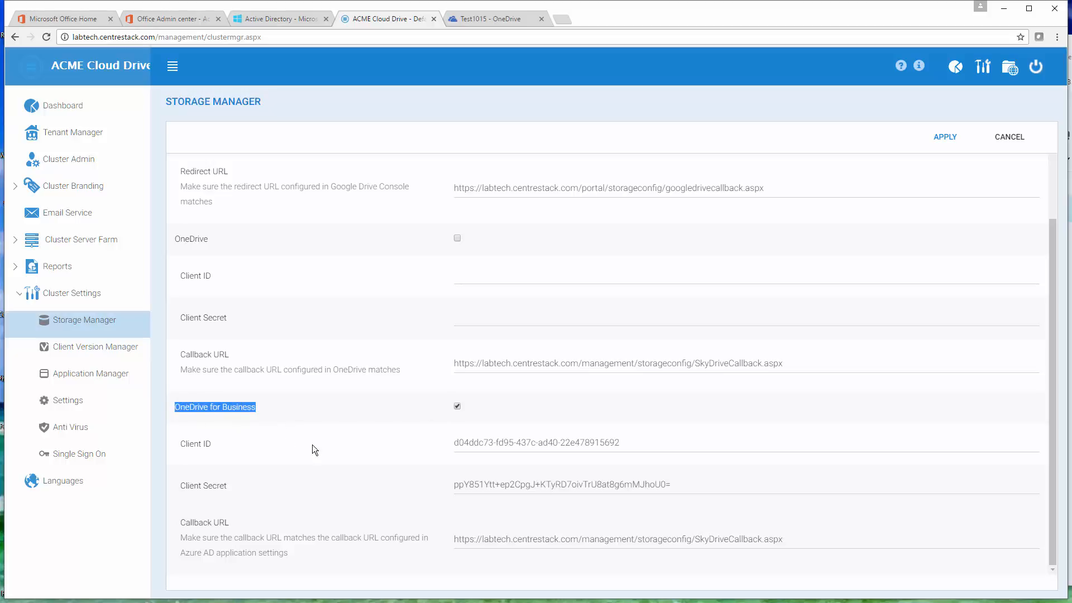
left_click_drag(638, 447, 446, 448)
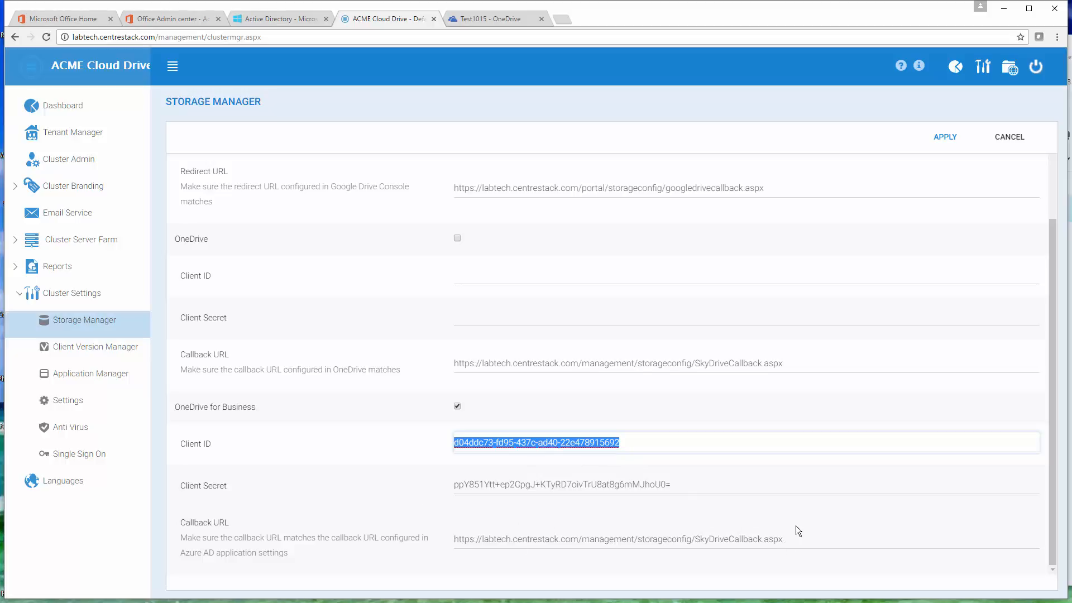
scroll(796, 519, "up", 1)
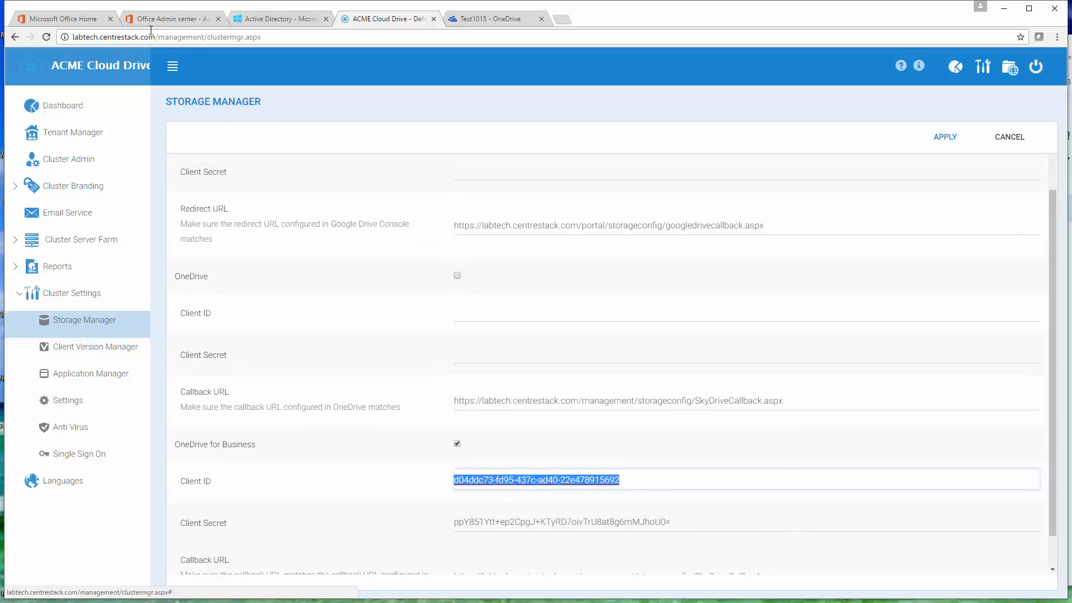
Step: Switch to the Office 365 Admin center, close the open user's details and expand the list of admin centers to locate Azure AD
left_click(73, 20)
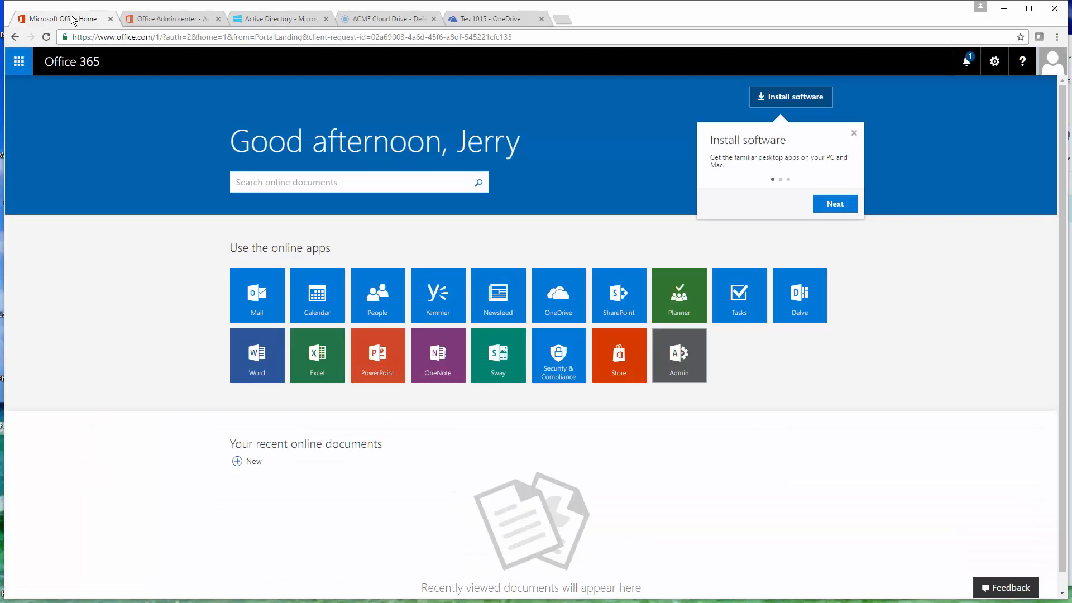
left_click(686, 368)
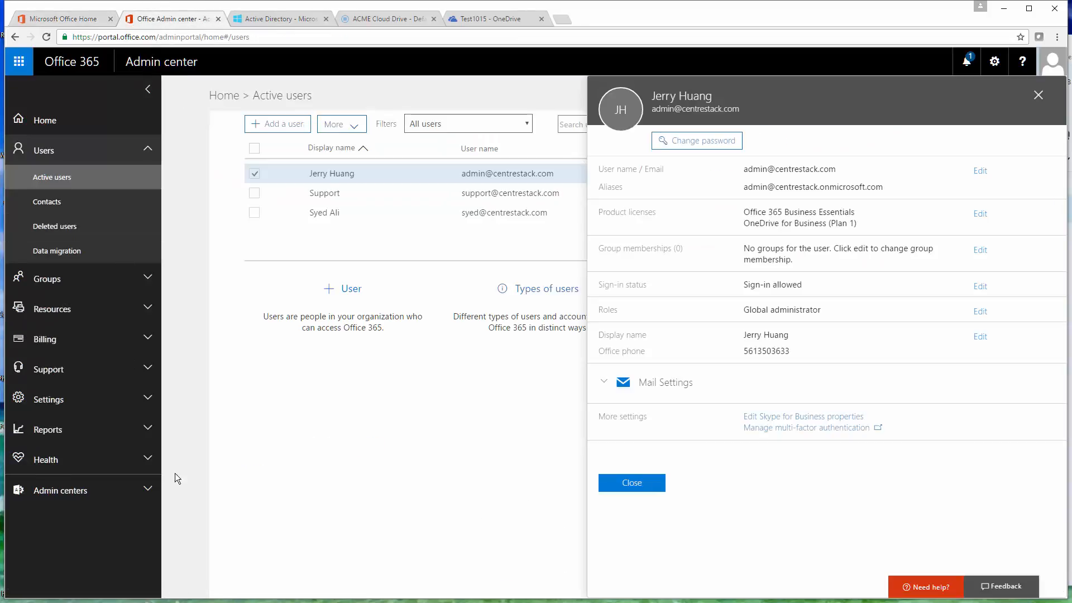
left_click(643, 484)
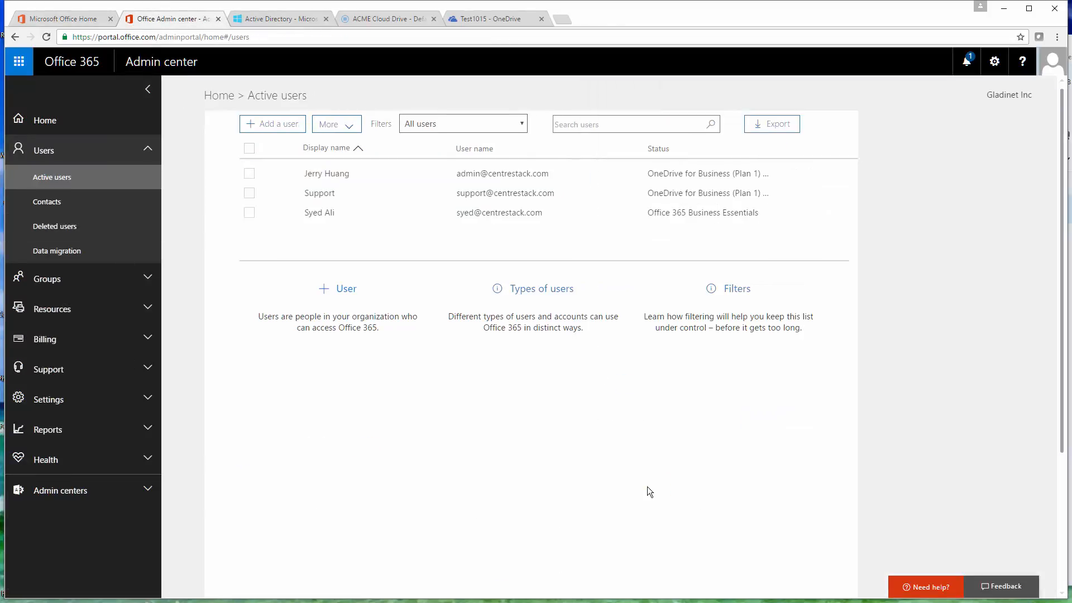
left_click(140, 487)
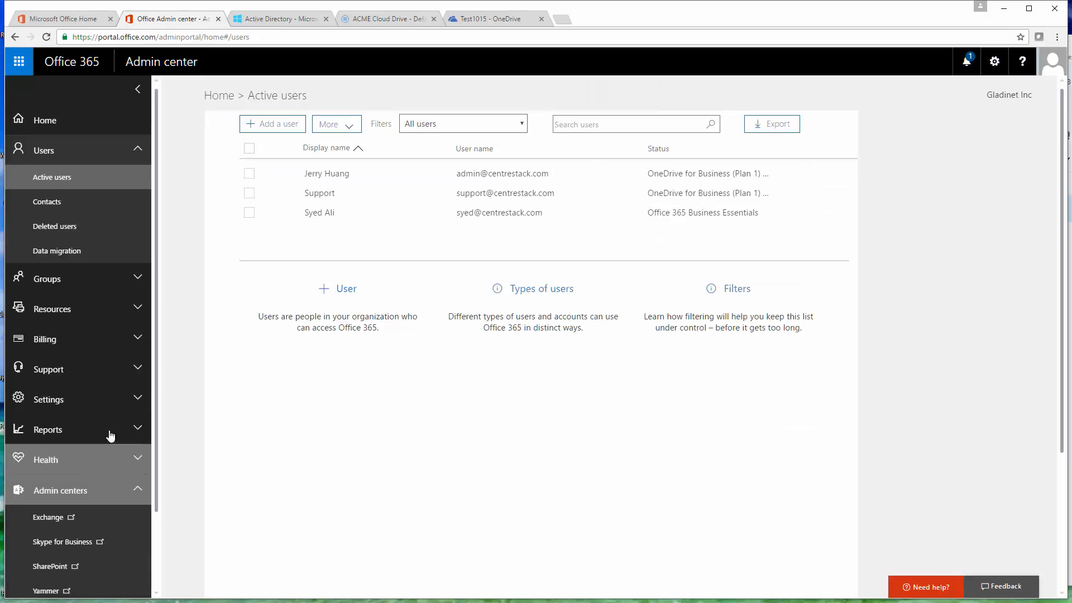
scroll(84, 503, "down", 2)
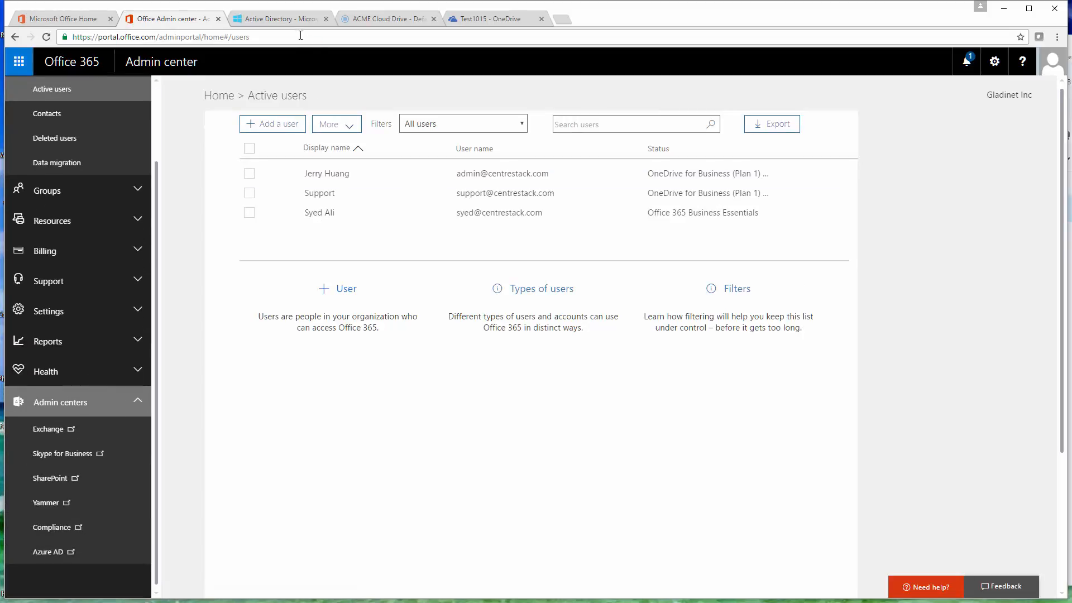
Step: Switch to the Azure portal and open the configuration page of the "onedrive biz labtech" application in the Gladinet Inc directory
left_click(295, 19)
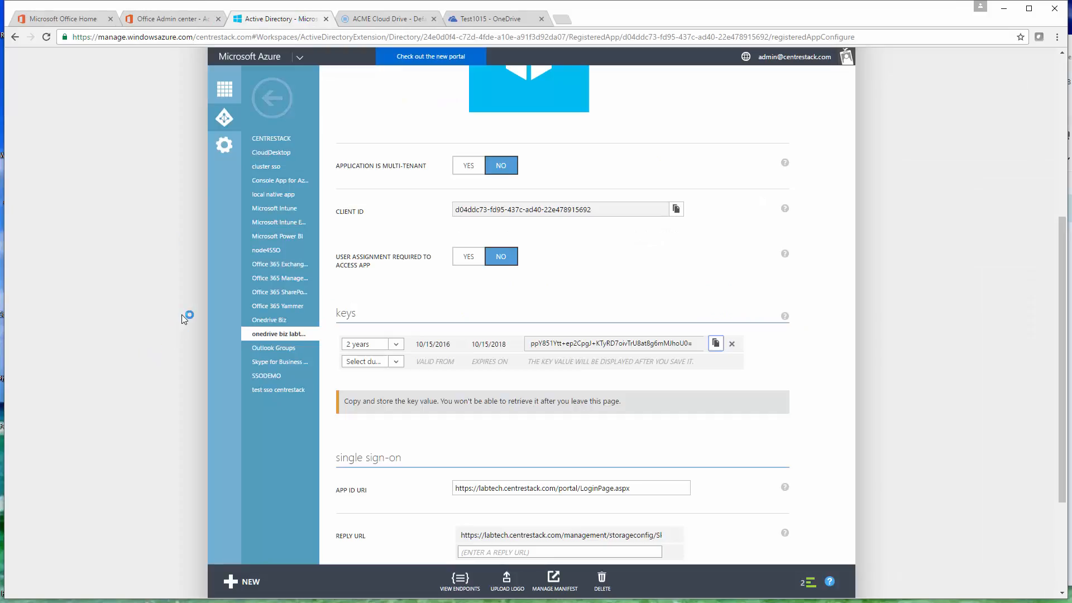
left_click(226, 118)
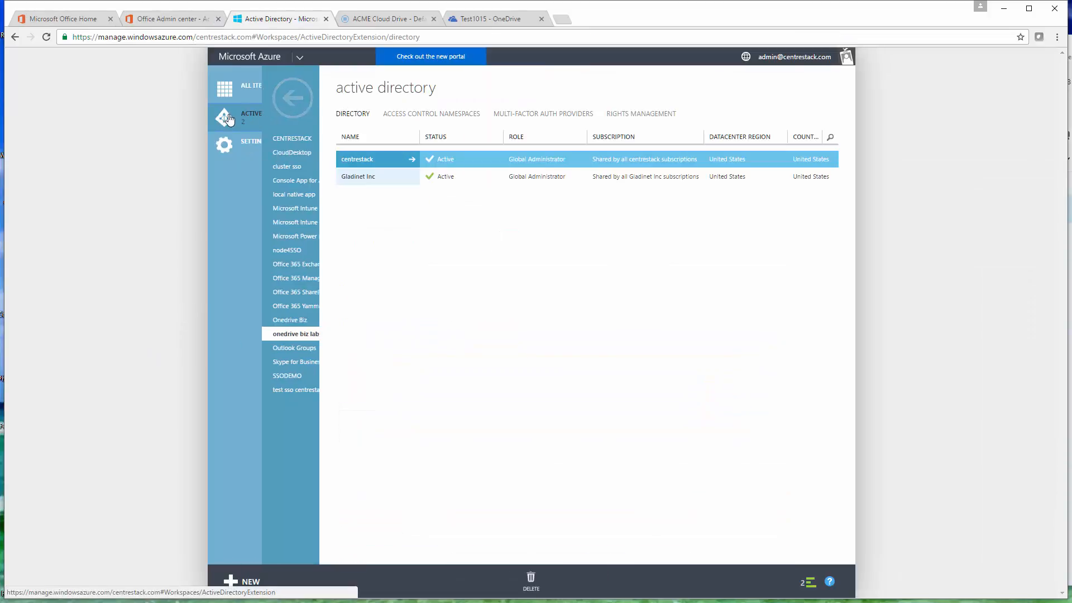
left_click(375, 177)
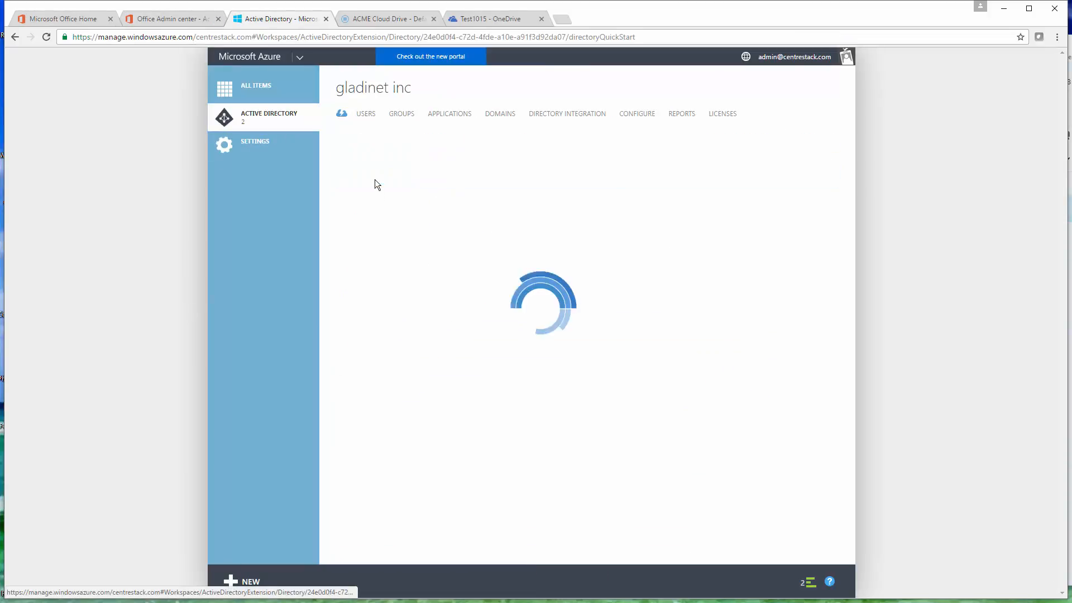
left_click(449, 114)
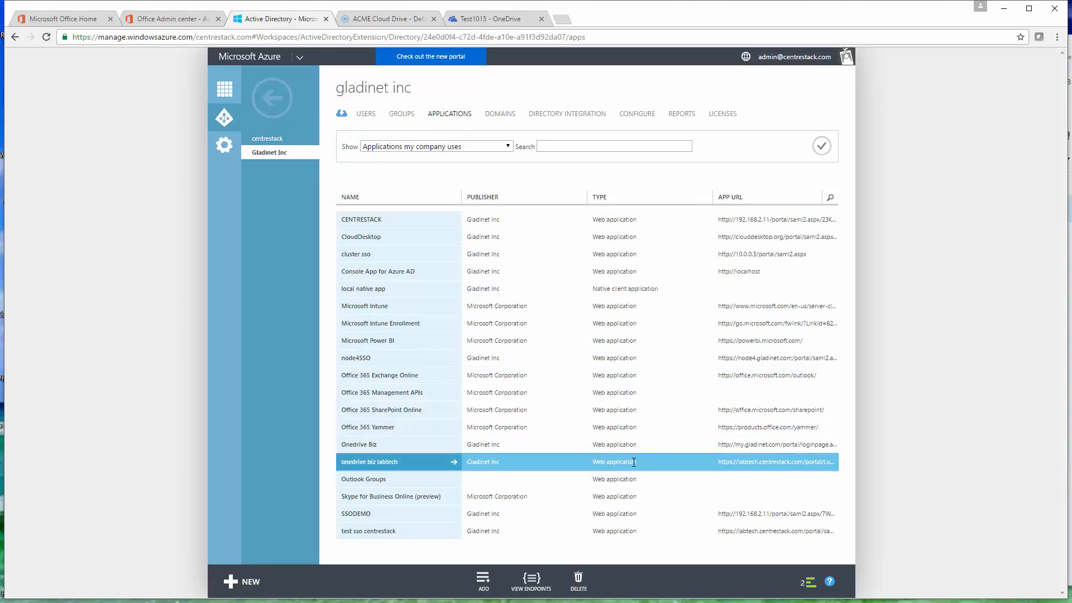
left_click_drag(637, 462, 595, 462)
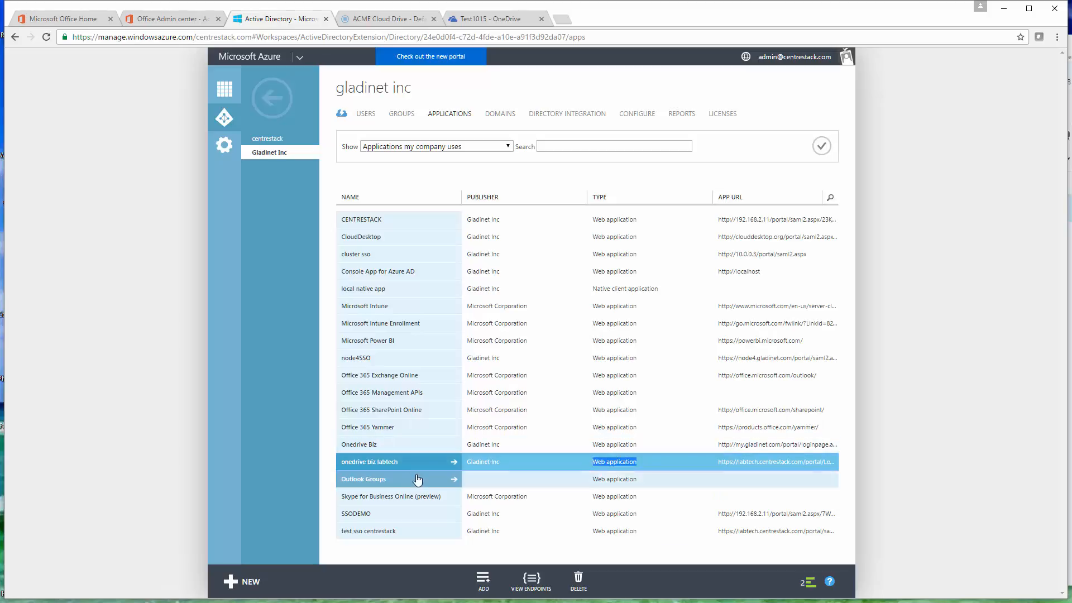
left_click(393, 464)
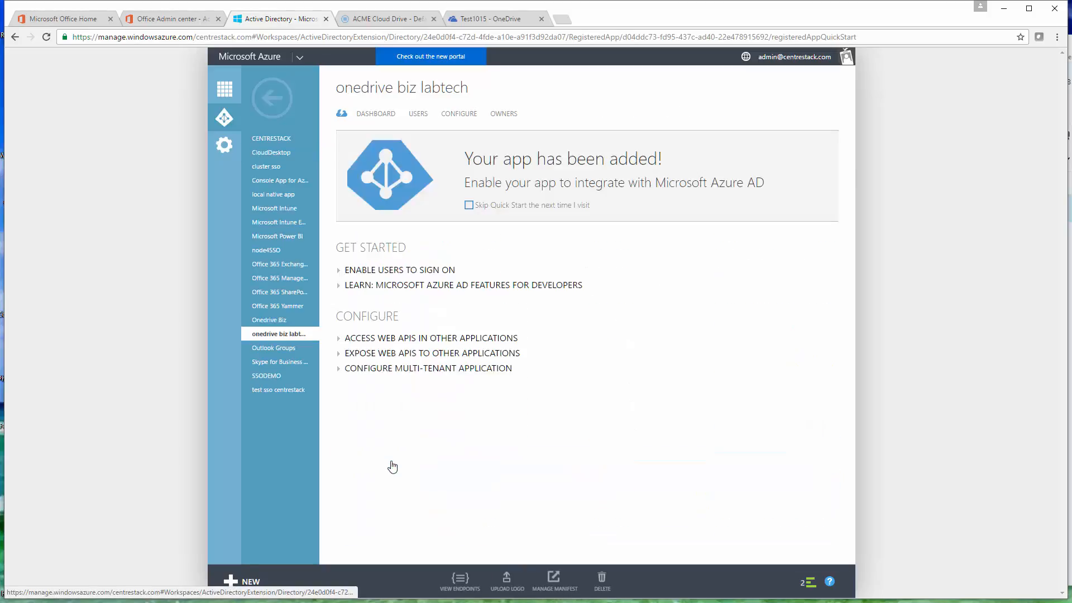
left_click(456, 117)
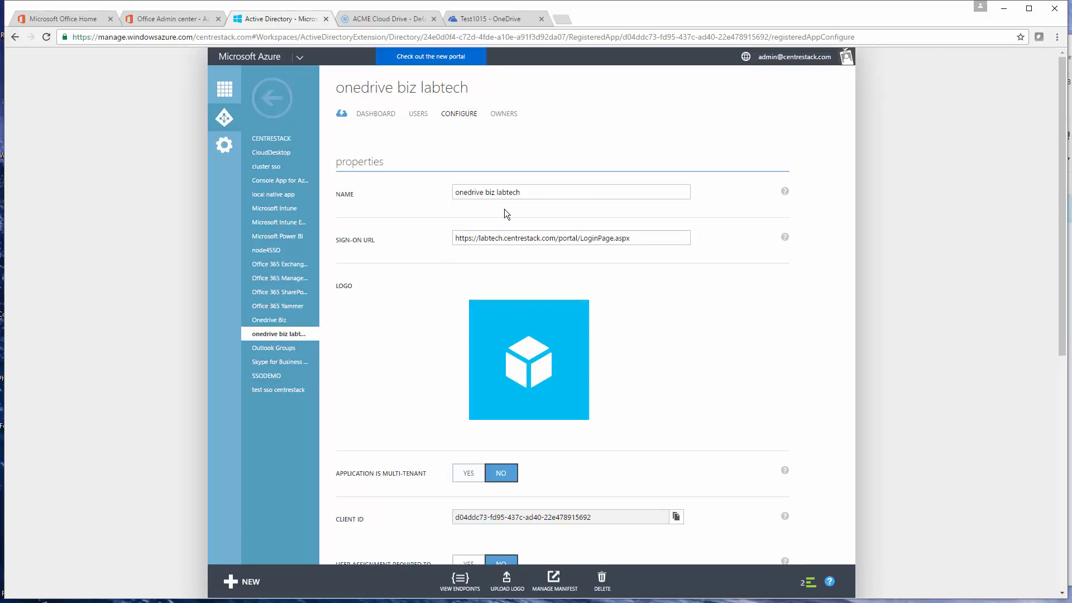
Step: Examine the Azure application's sign-on URL and client ID, and check them against the OneDrive for Business settings in Storage Manager
left_click_drag(643, 238, 418, 237)
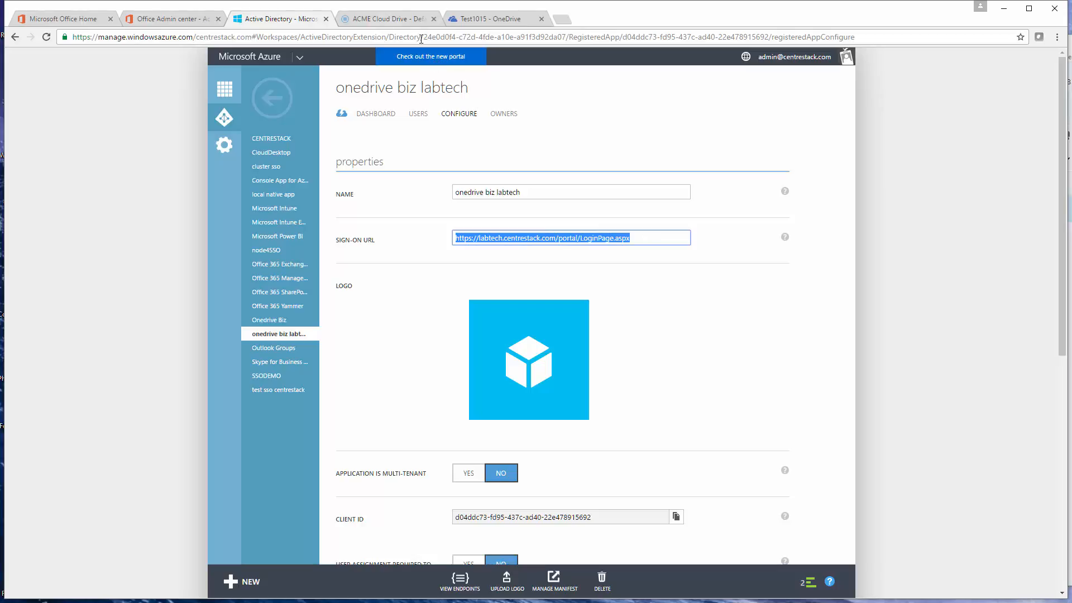
scroll(668, 315, "down", 1)
scroll(665, 310, "down", 2)
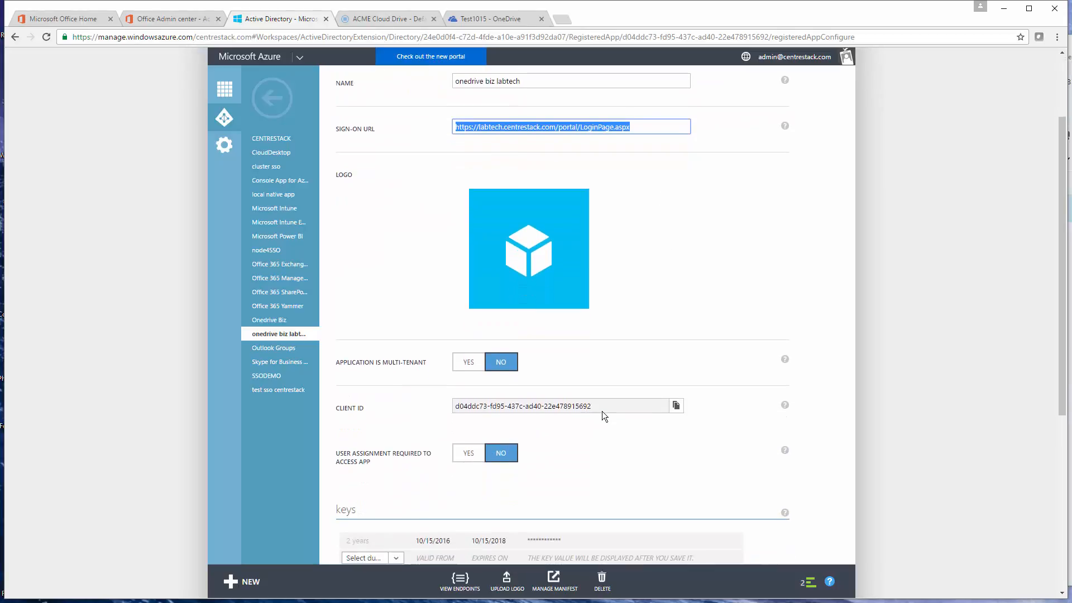
triple_click(590, 408)
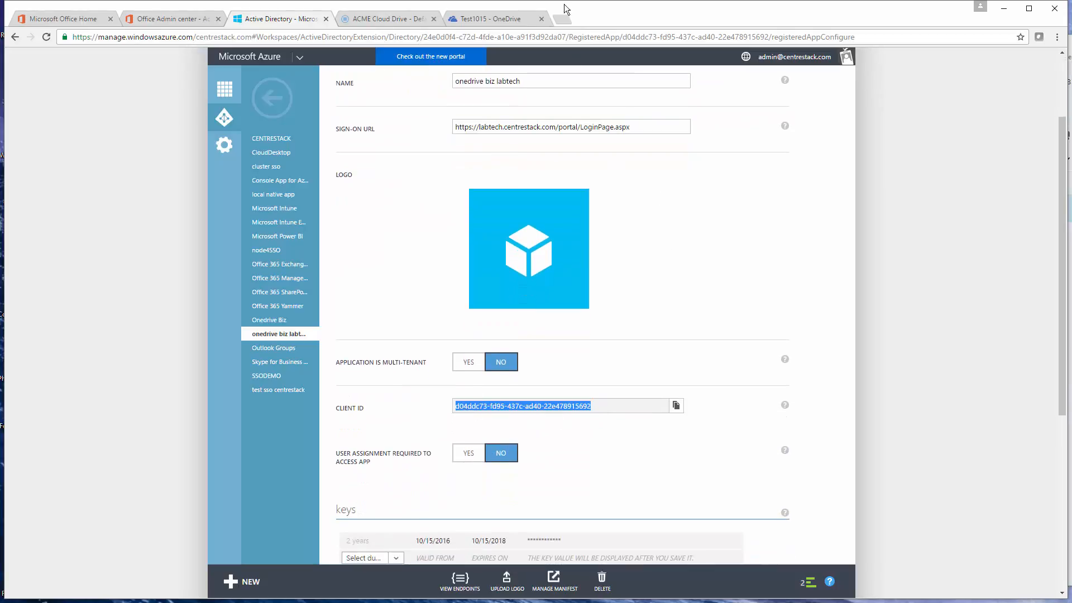
left_click(494, 19)
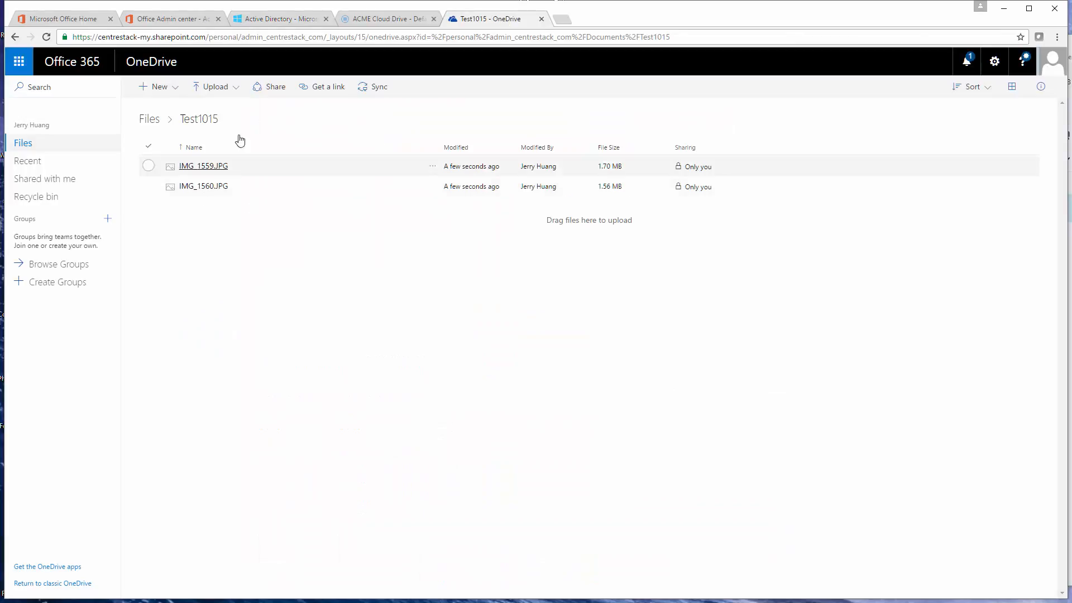
left_click(380, 18)
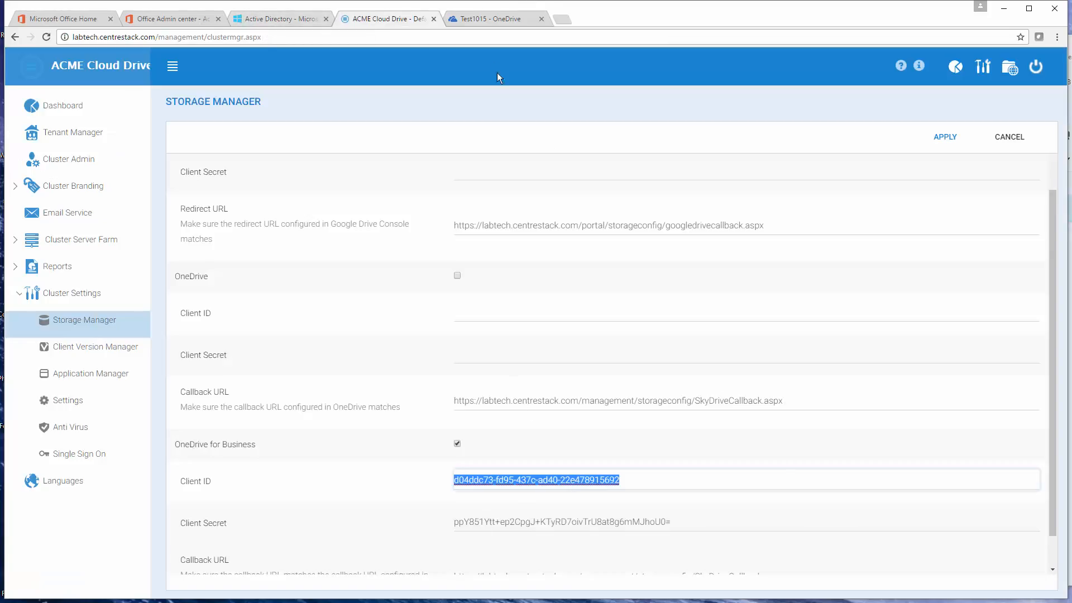
left_click(483, 20)
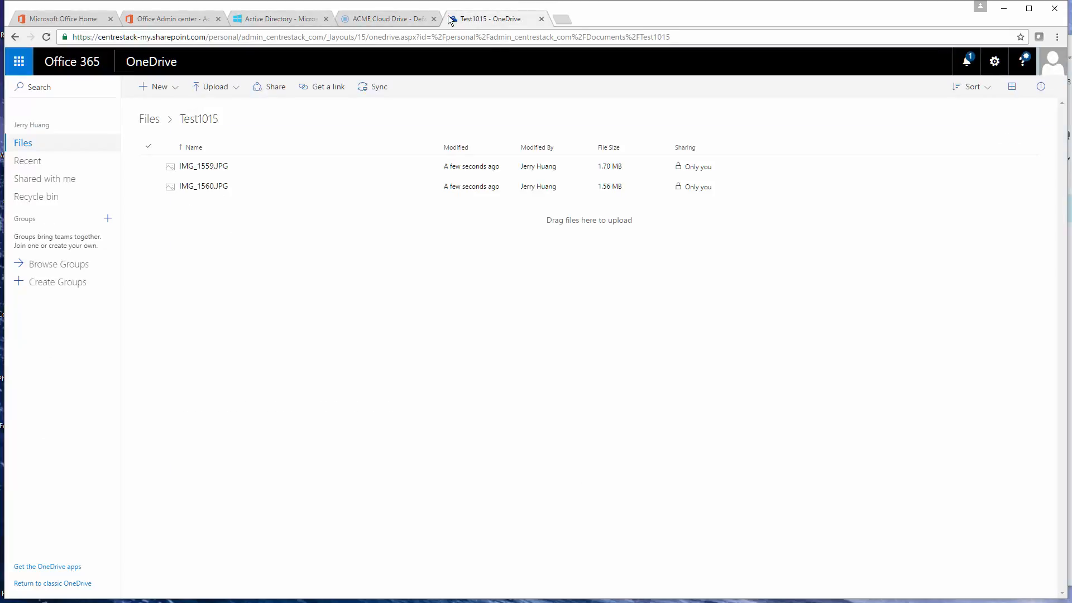
Step: Remove the existing key of the "onedrive biz labtech" application, add a new one with a duration of 2 years, and save the configuration
left_click(287, 19)
scroll(491, 244, "down", 3)
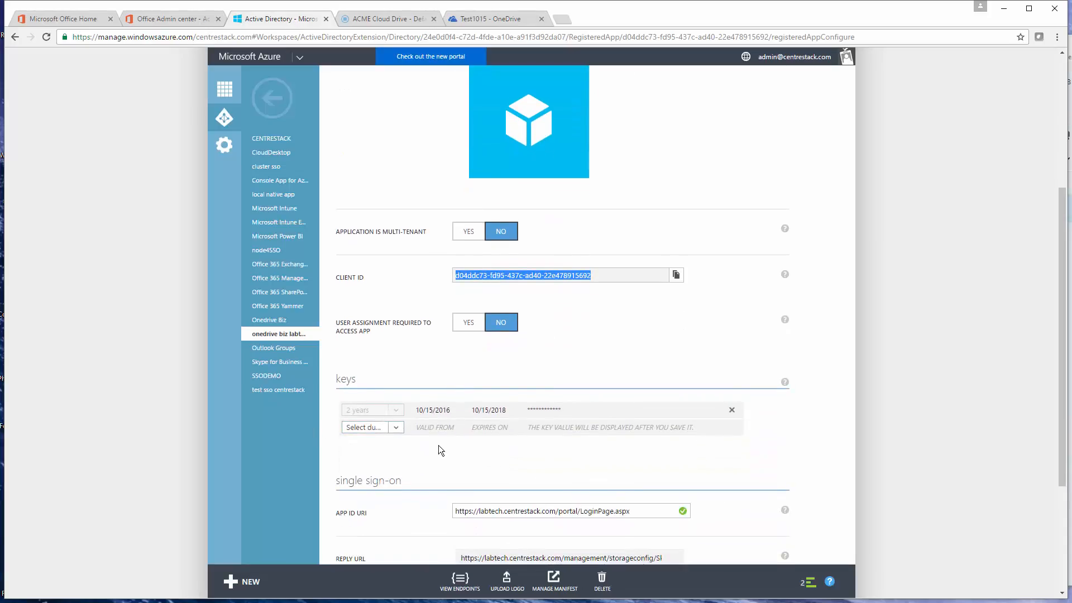
left_click(732, 411)
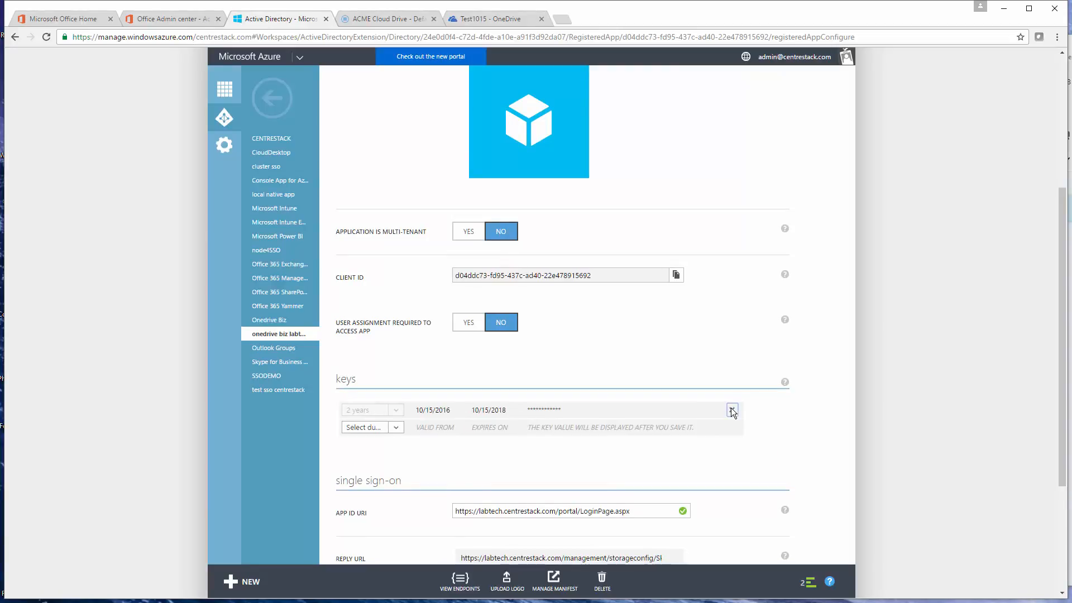
left_click(362, 411)
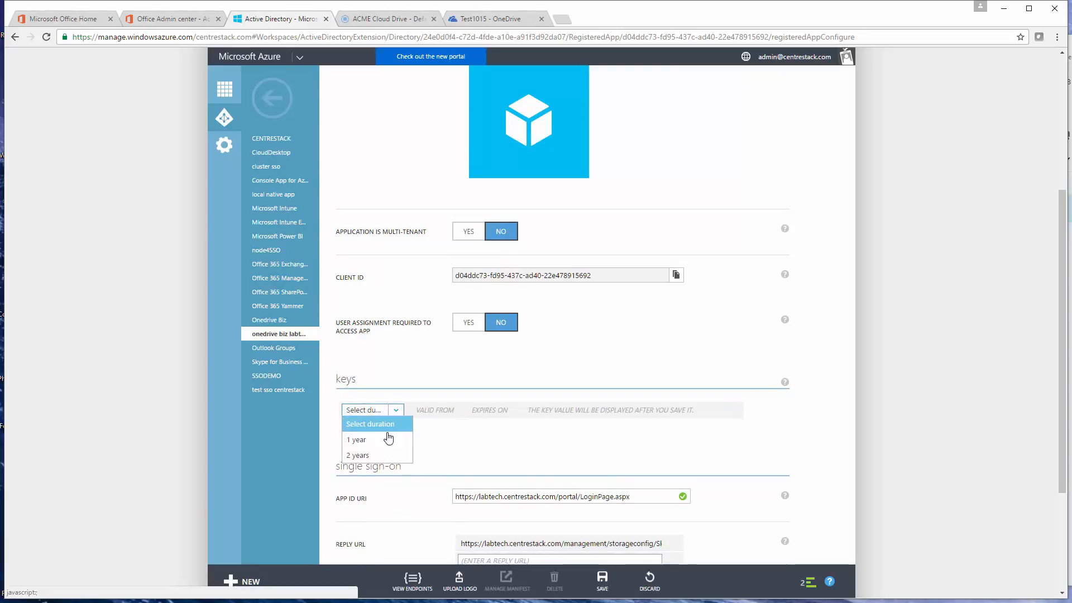
left_click(366, 457)
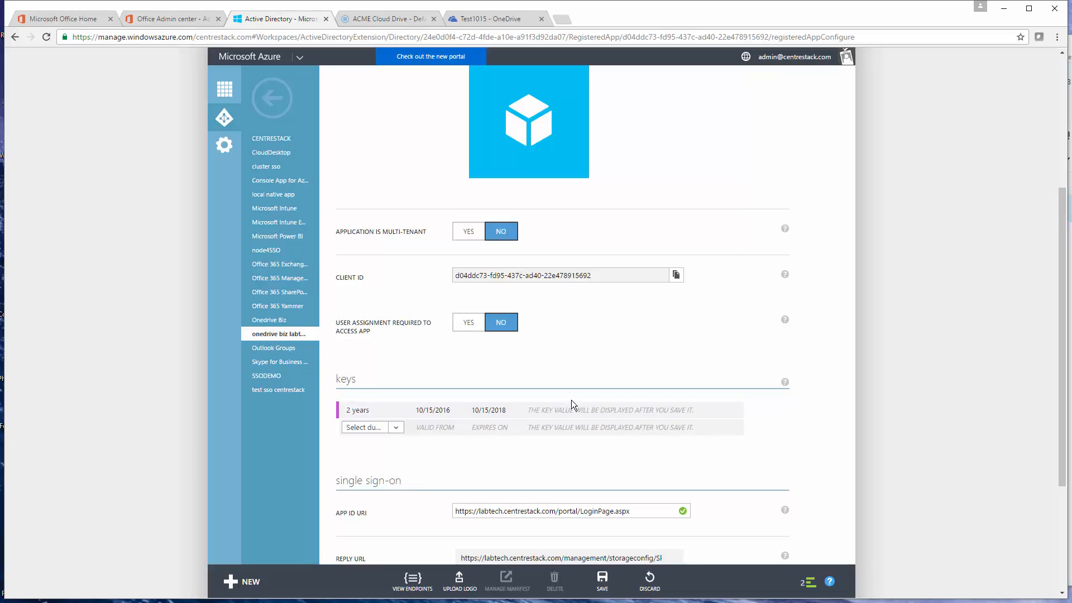
scroll(572, 400, "down", 1)
scroll(659, 397, "down", 1)
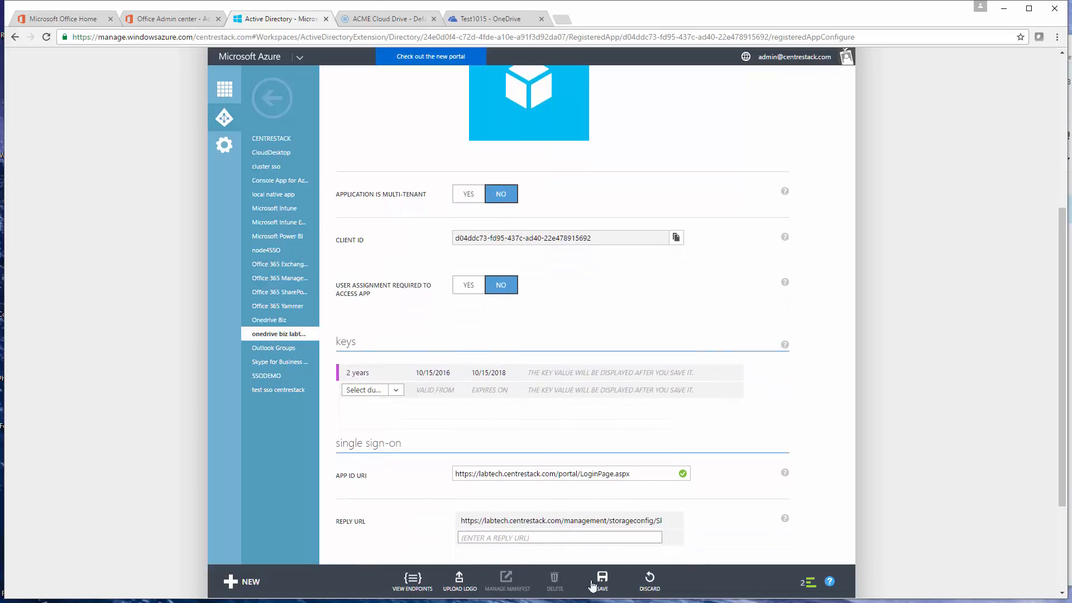
left_click(603, 583)
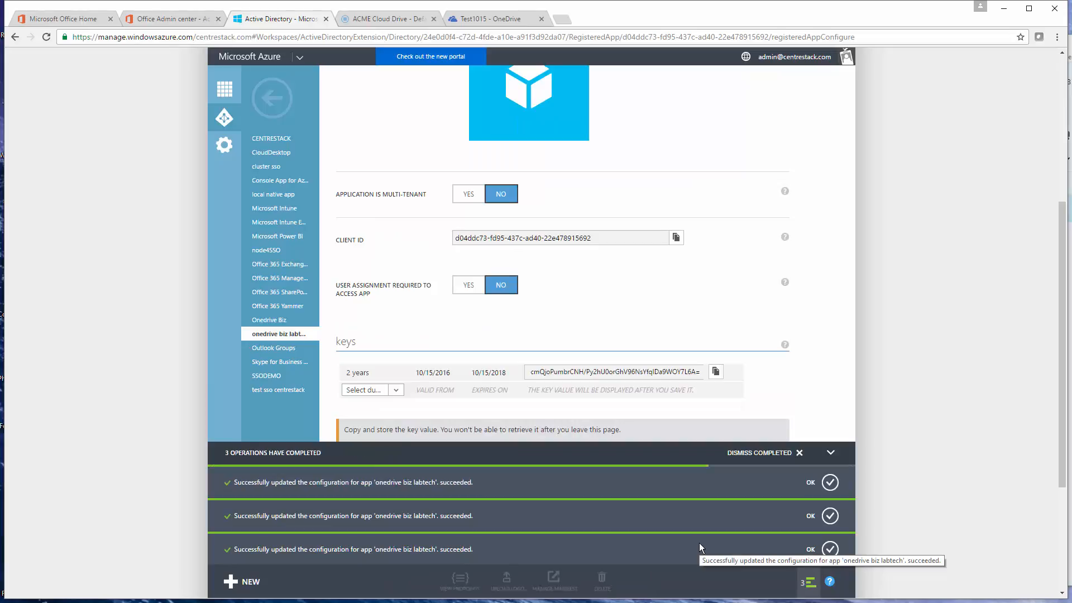
Step: Copy the newly generated Azure key into the OneDrive for Business Client Secret field in Storage Manager and apply the settings
left_click(670, 373)
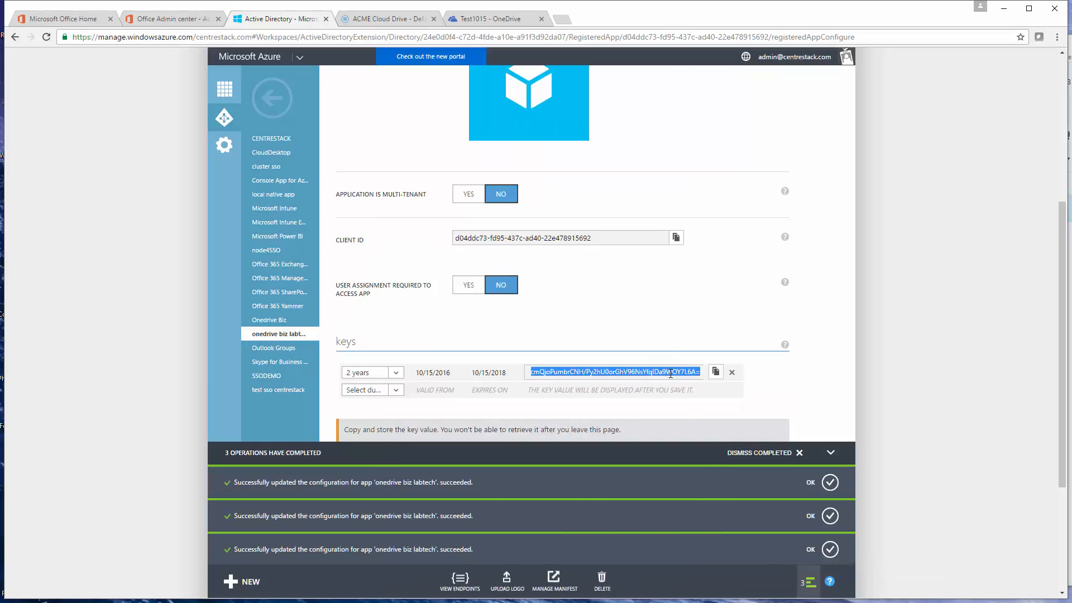
left_click(716, 371)
left_click(360, 19)
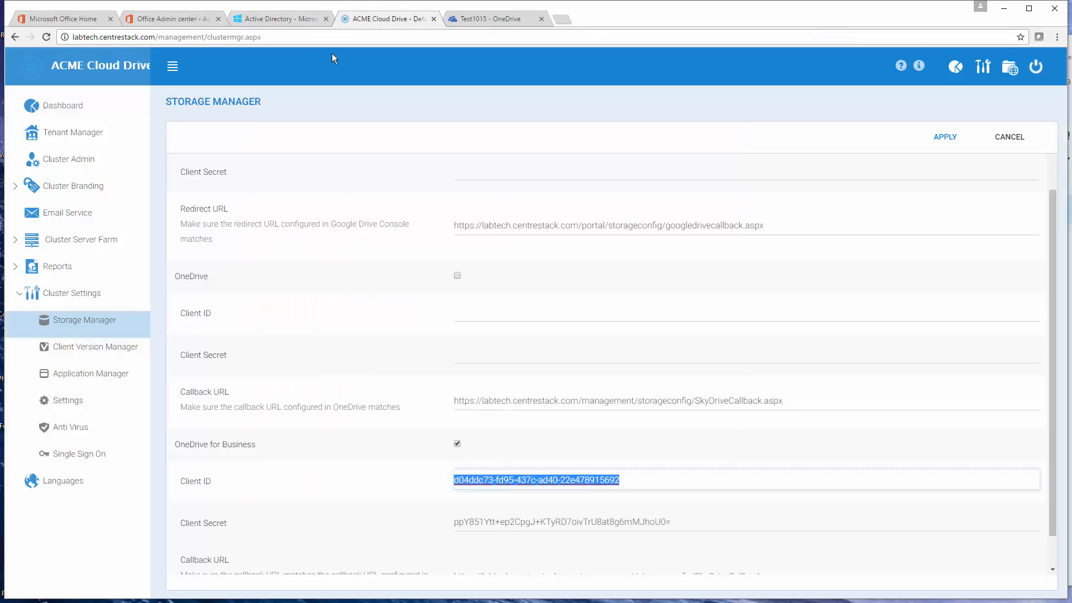
triple_click(697, 522)
key("ctrl+v")
left_click_drag(697, 524, 402, 532)
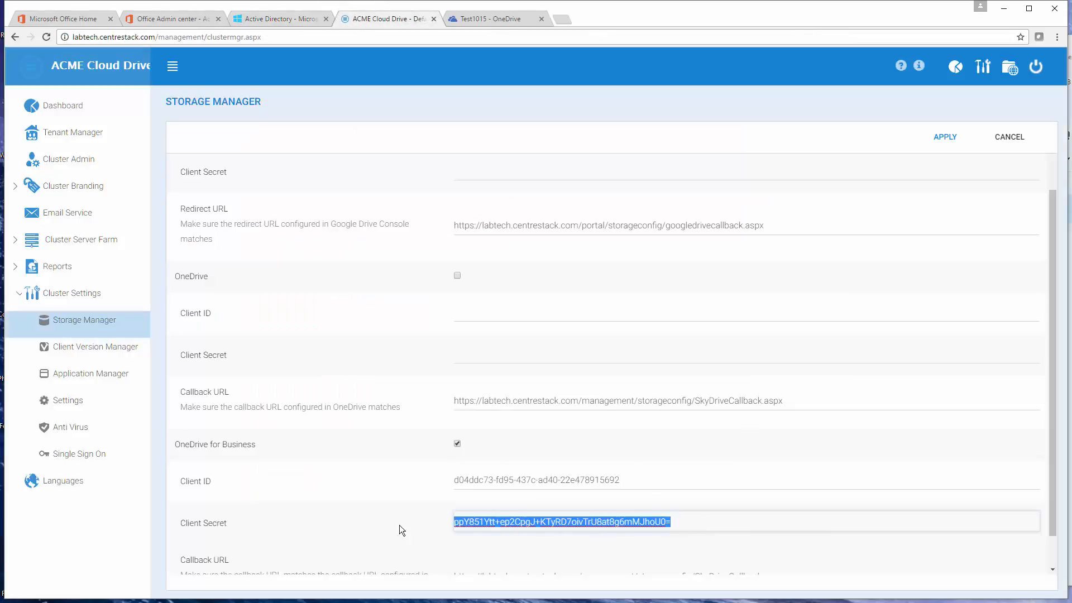
key("ctrl+v")
scroll(785, 412, "down", 1)
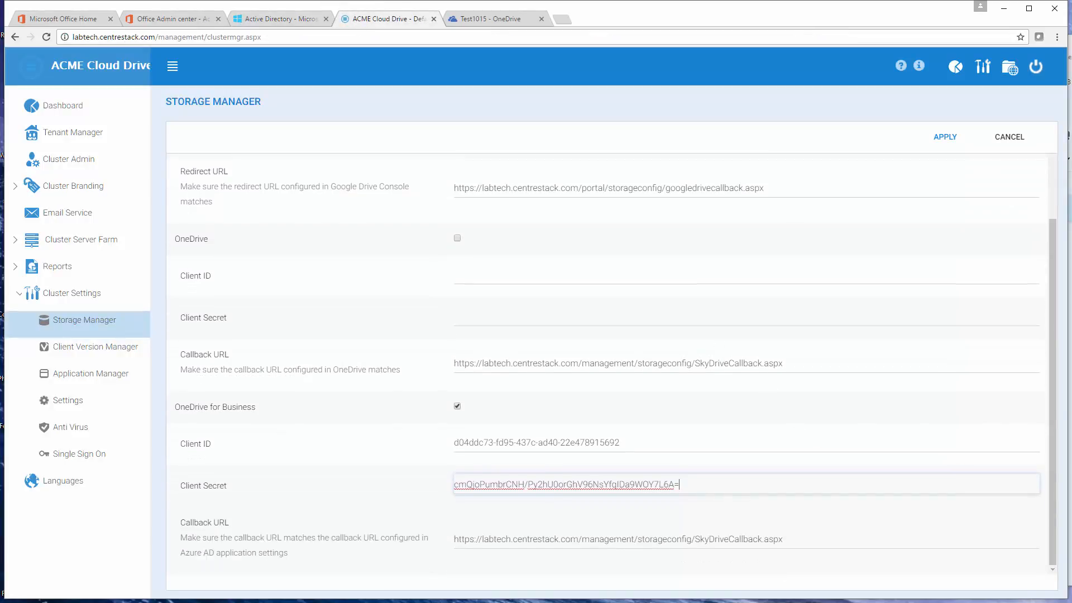
left_click(944, 137)
scroll(559, 447, "down", 2)
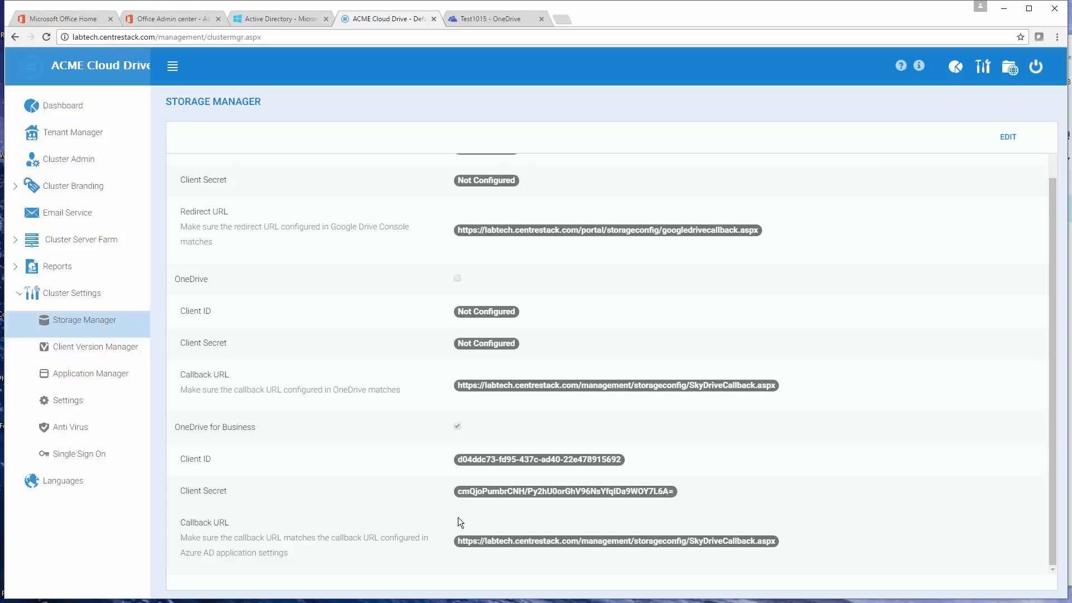
Step: Delete the 2-year key from the "onedrive biz labtech" application in Azure and save the configuration
left_click(275, 18)
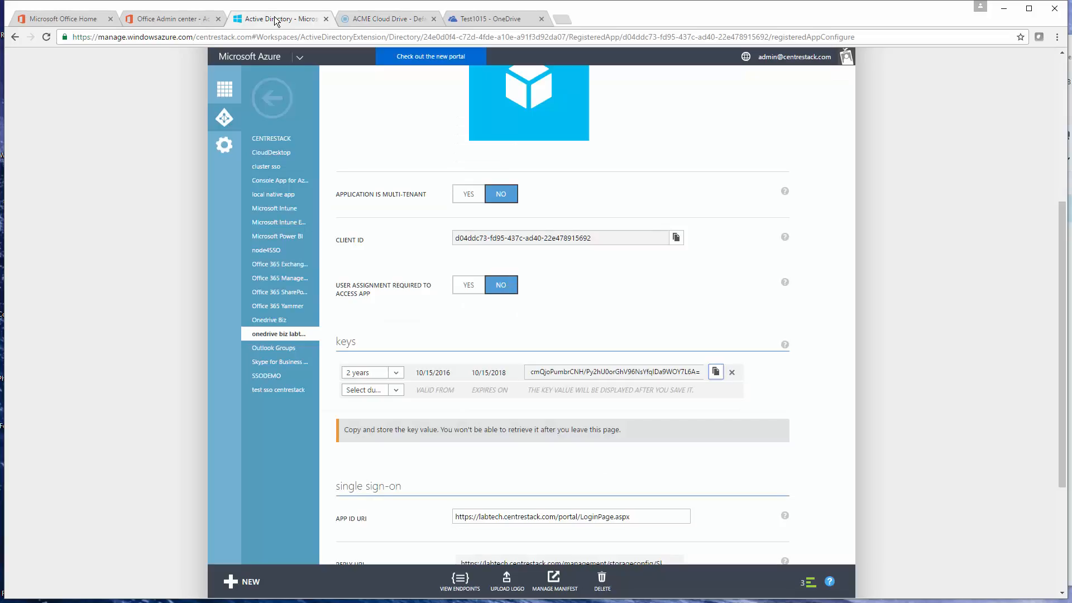
left_click(731, 371)
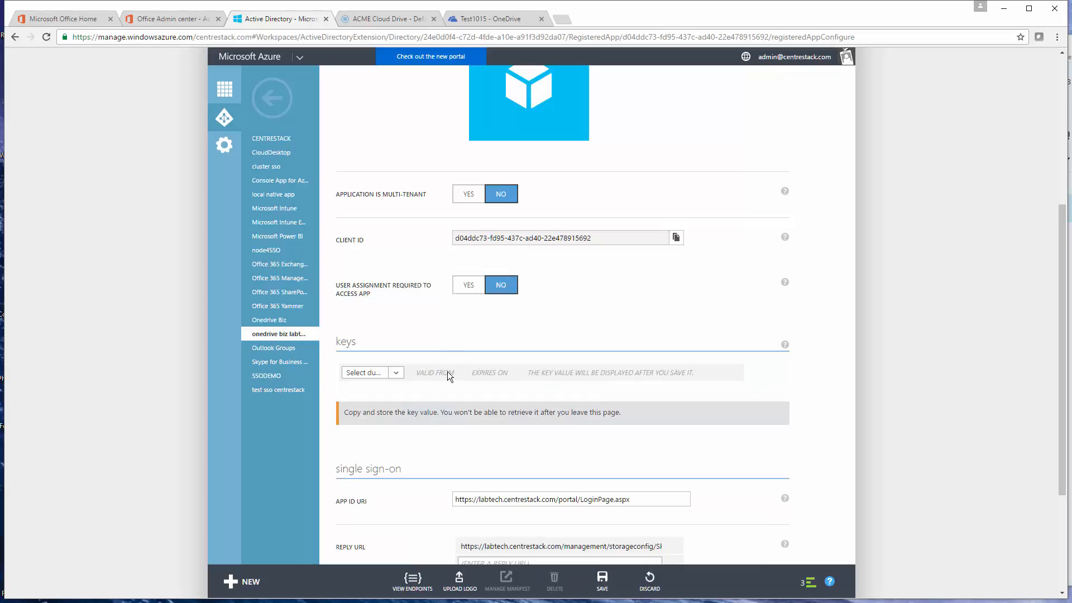
left_click(600, 585)
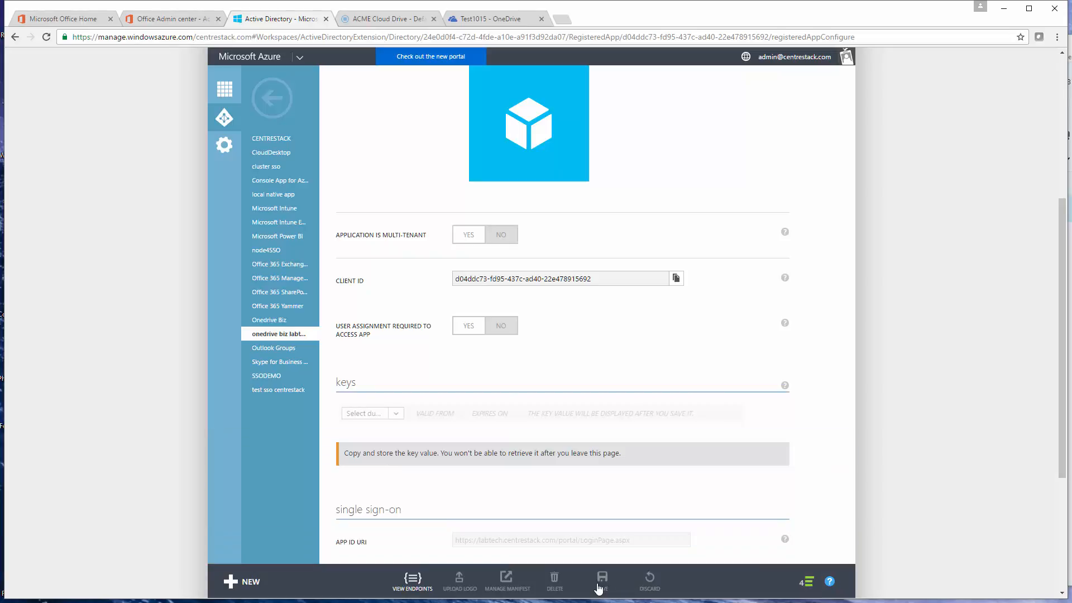
Step: Examine the full reply URL of the "onedrive biz labtech" application and compare it with the OneDrive for Business callback URL in Storage Manager
scroll(538, 430, "down", 1)
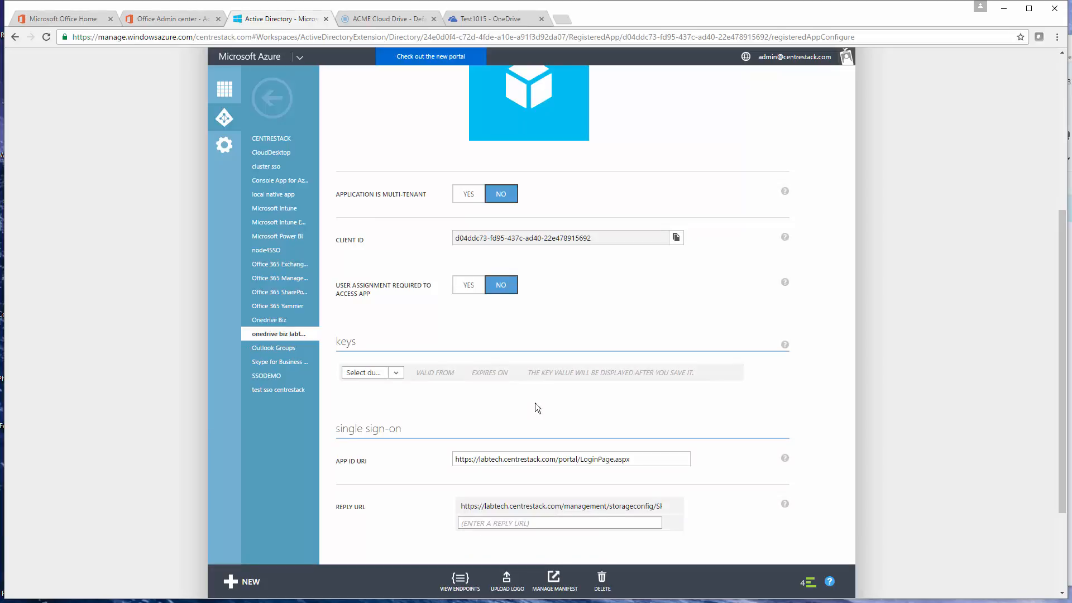
scroll(535, 403, "down", 2)
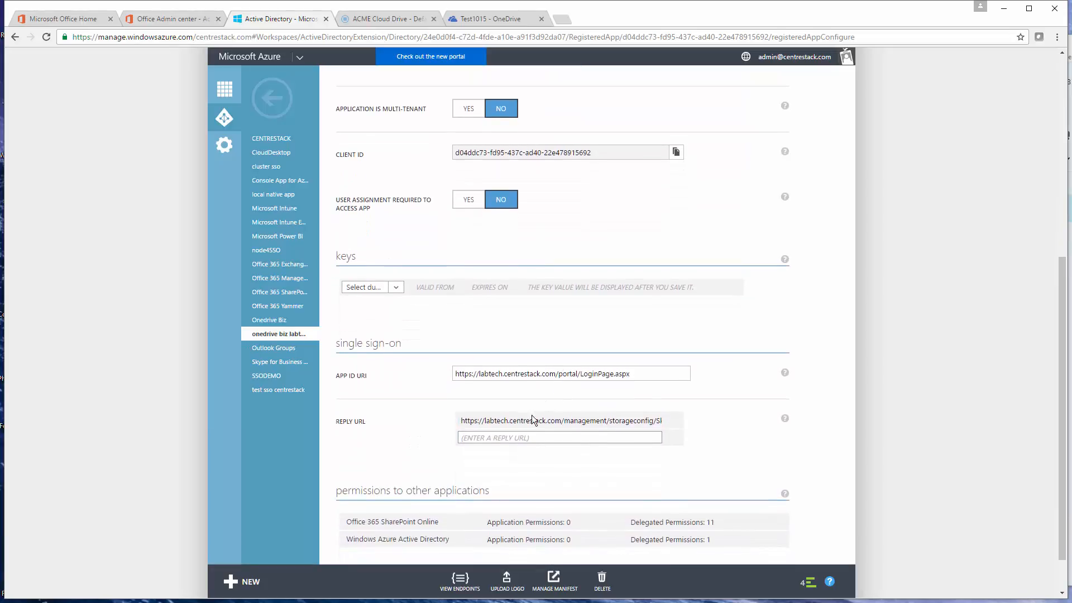
scroll(532, 418, "down", 1)
left_click(479, 397)
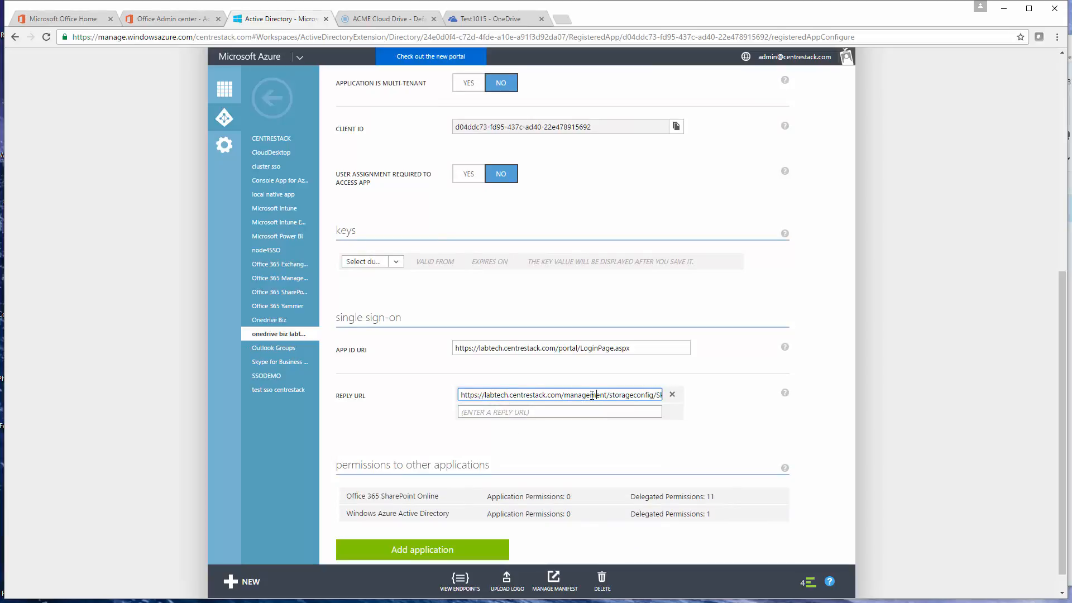
key("Right")
key("Right")
key("Right")
key("Right")
key("Right")
key("Right")
key("Right")
key("Right")
key("Right")
key("Right")
key("Right")
key("Right")
key("Right")
key("Right")
key("Right")
key("Right")
key("Right")
key("Right")
key("Right")
key("Right")
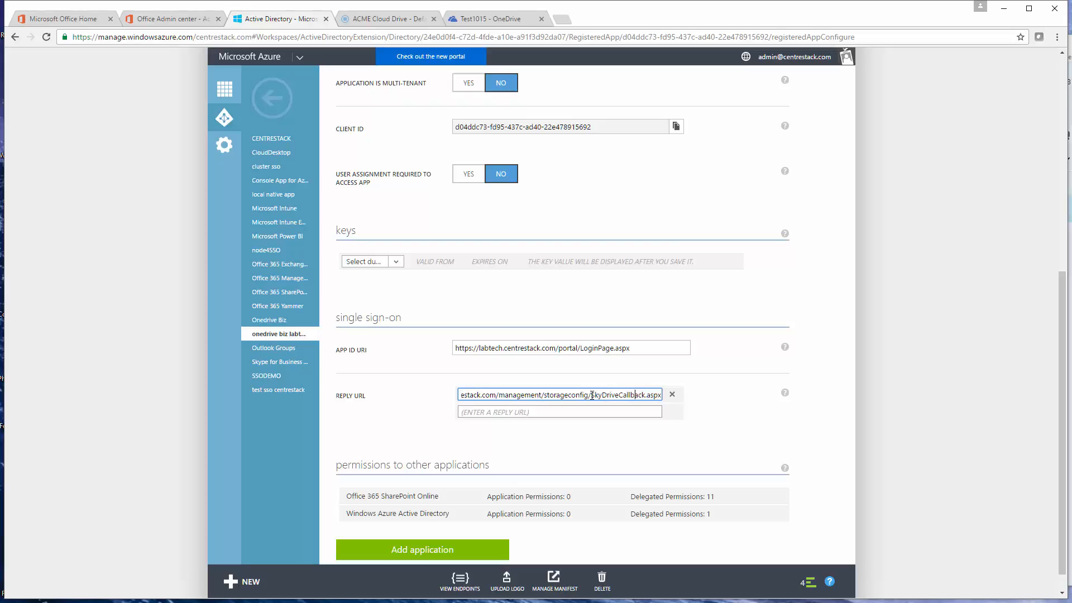
key("Left")
key("Left")
key("Left")
key("Left")
key("Left")
key("Left")
key("Left")
key("Left")
key("Left")
key("Left")
key("Left")
key("Left")
key("Left")
key("Left")
key("Left")
key("Left")
key("Left")
key("Left")
key("Left")
key("Left")
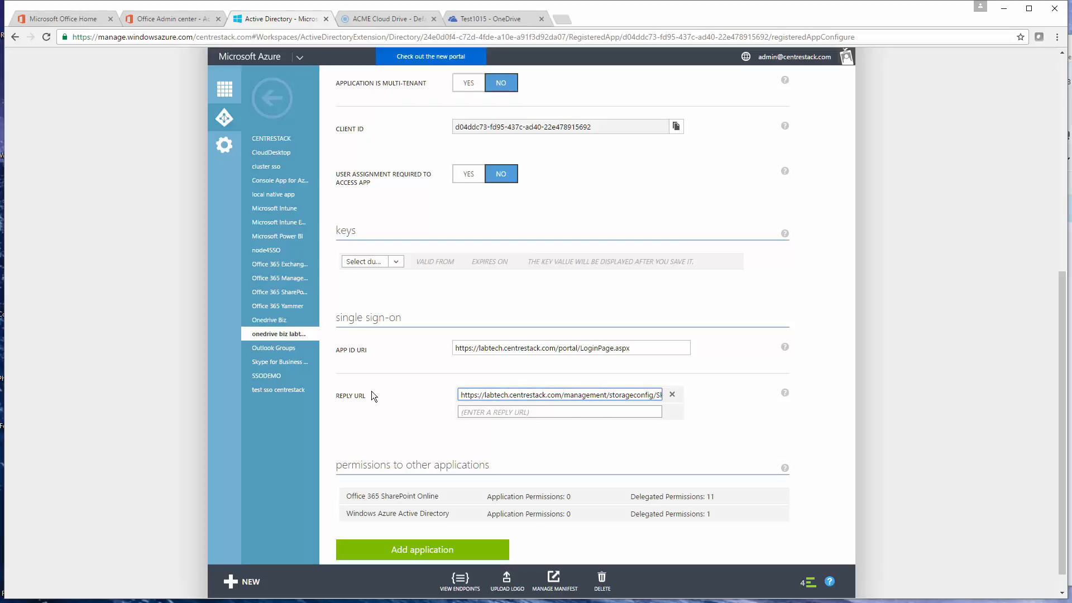
left_click_drag(366, 398, 336, 395)
left_click(416, 385)
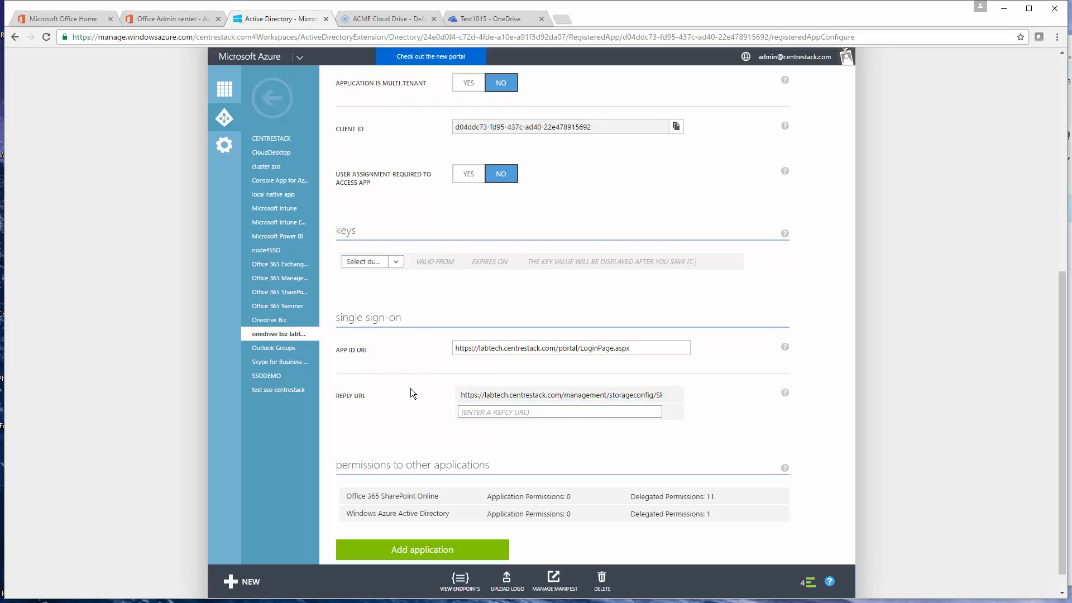
left_click(387, 20)
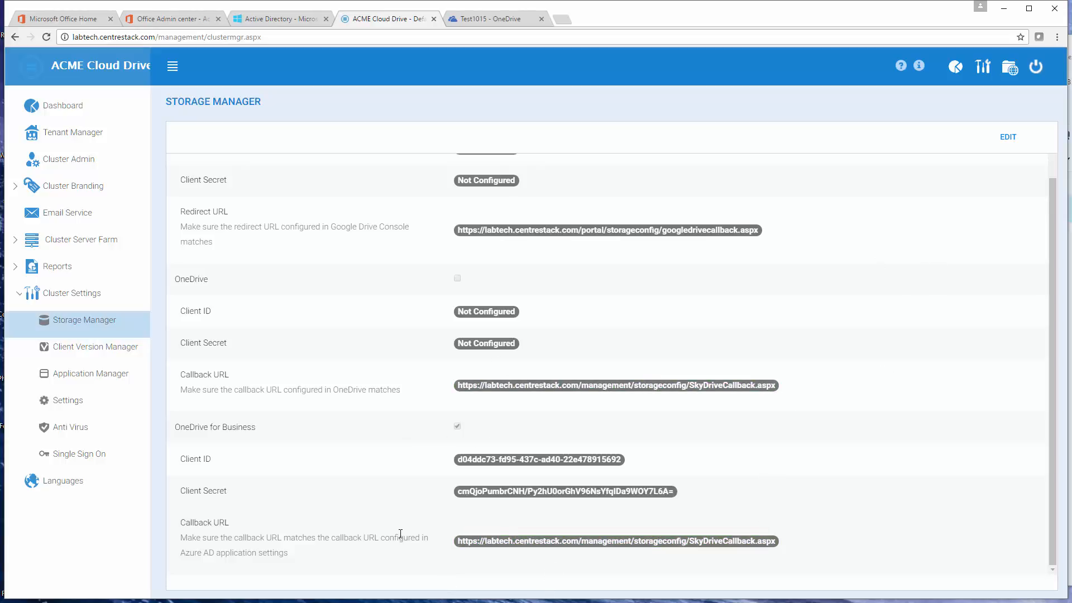
Step: Review the Azure application's delegated permissions for Office 365 SharePoint Online and Windows Azure Active Directory
left_click(276, 18)
mouse_move(462, 493)
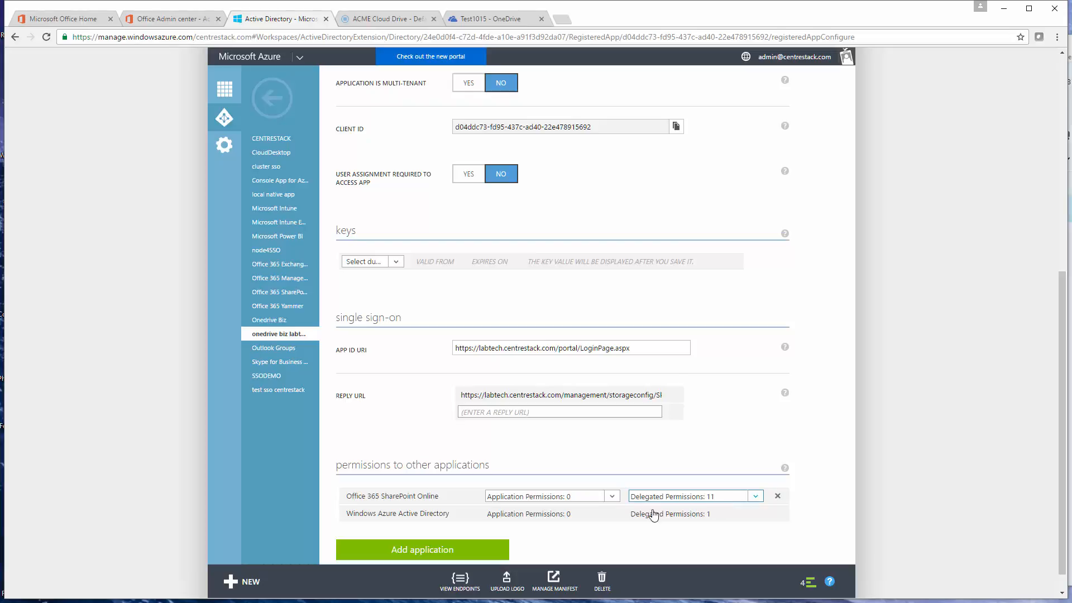
mouse_move(426, 514)
left_click(715, 519)
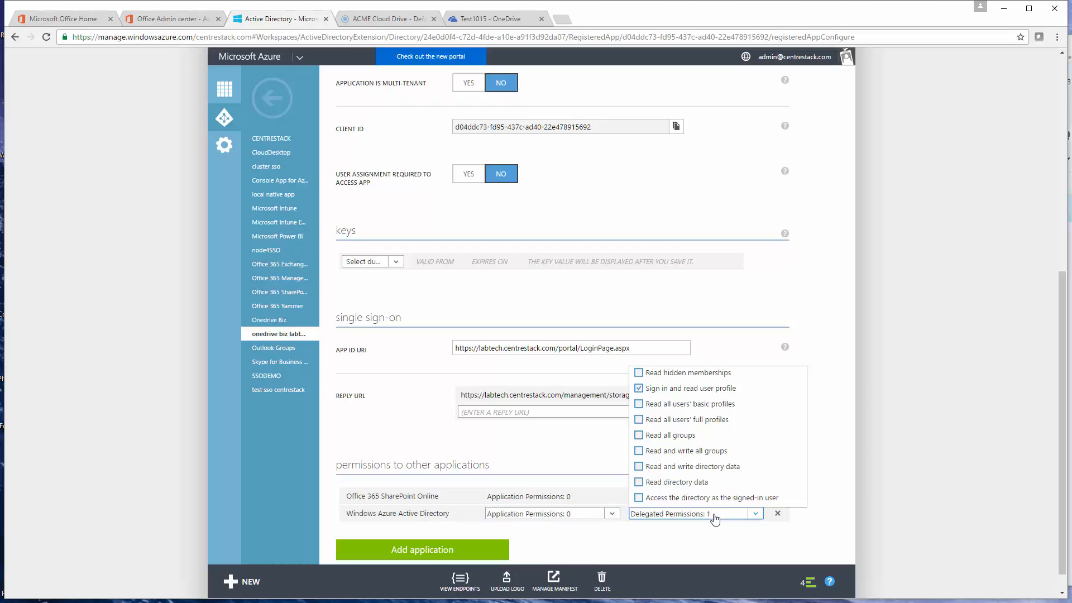
left_click(715, 516)
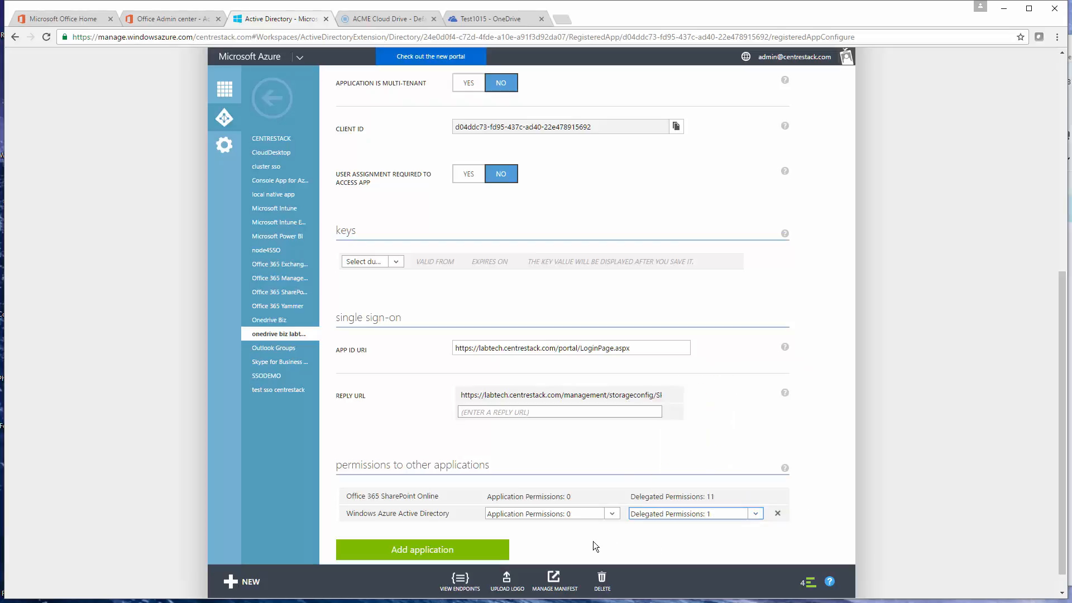
scroll(387, 455, "up", 6)
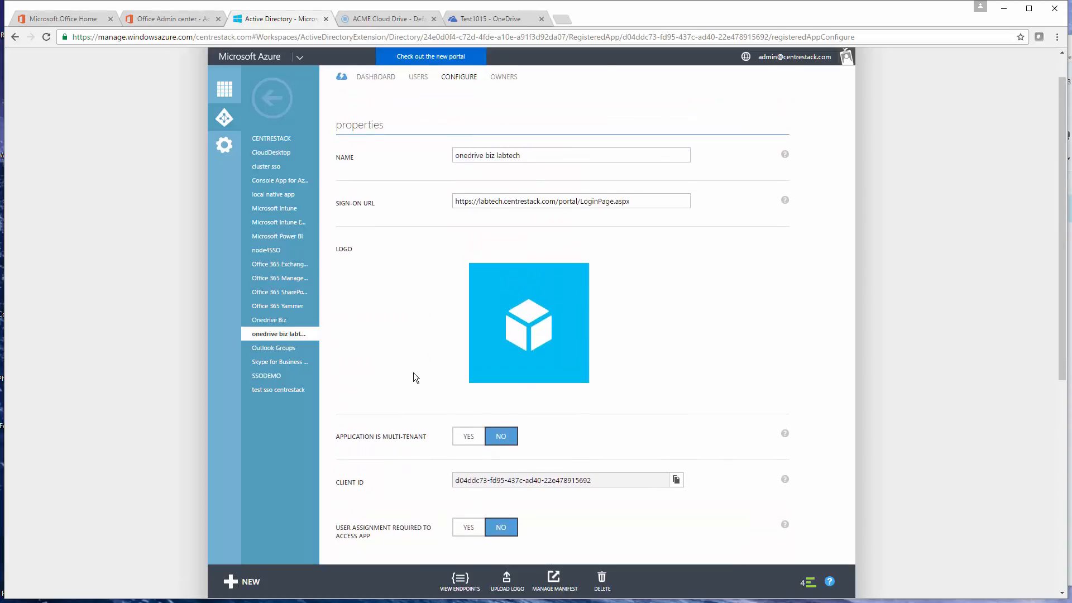
Step: Return to CentreStack and open the tenant-level Storage Manager that lists the attached storage
left_click(387, 19)
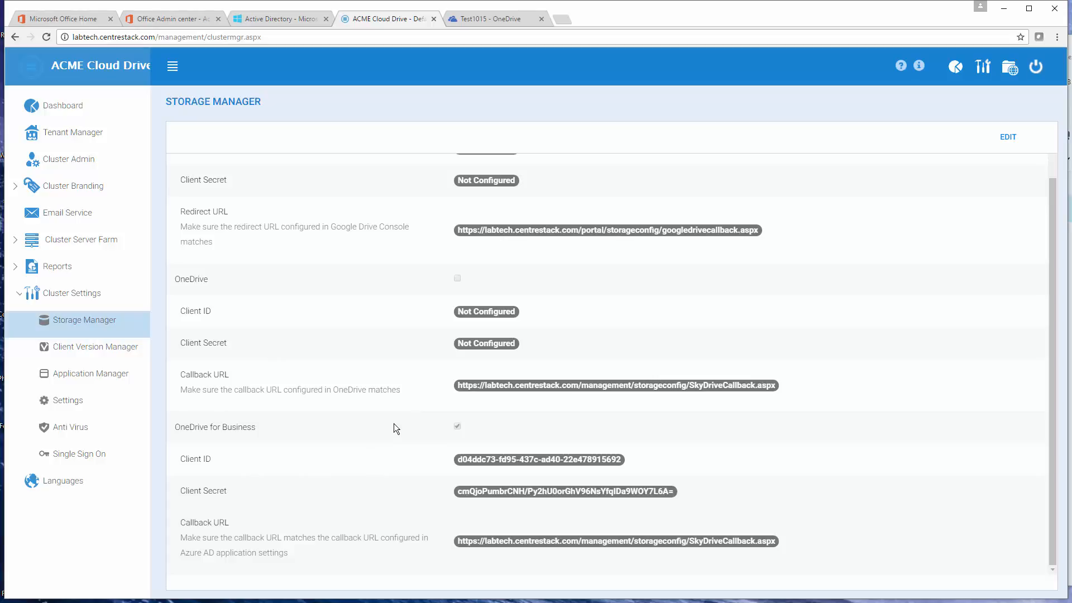
scroll(537, 324, "up", 1)
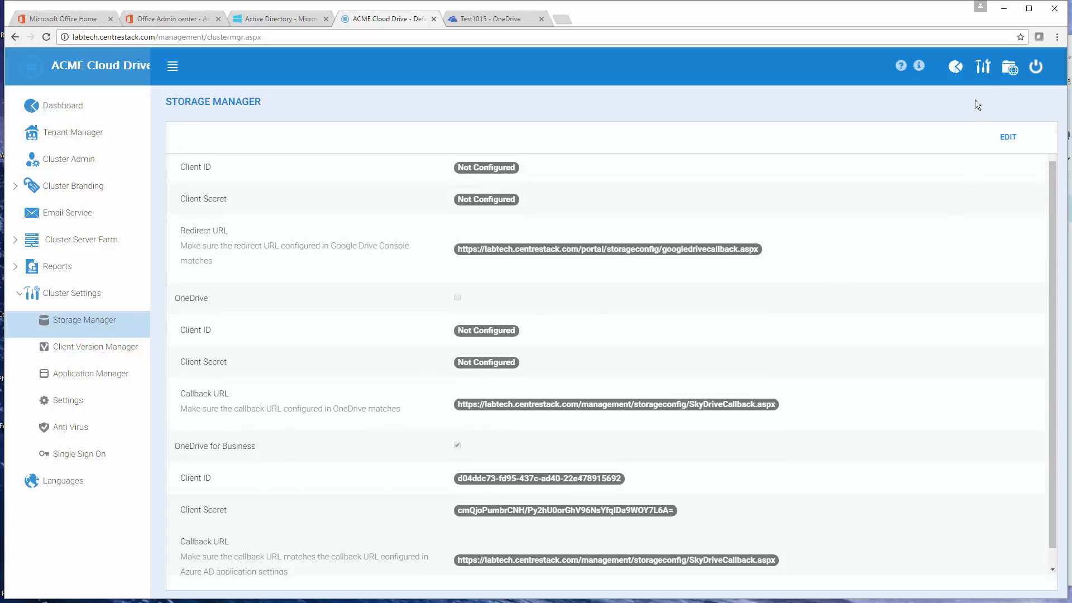
left_click(985, 66)
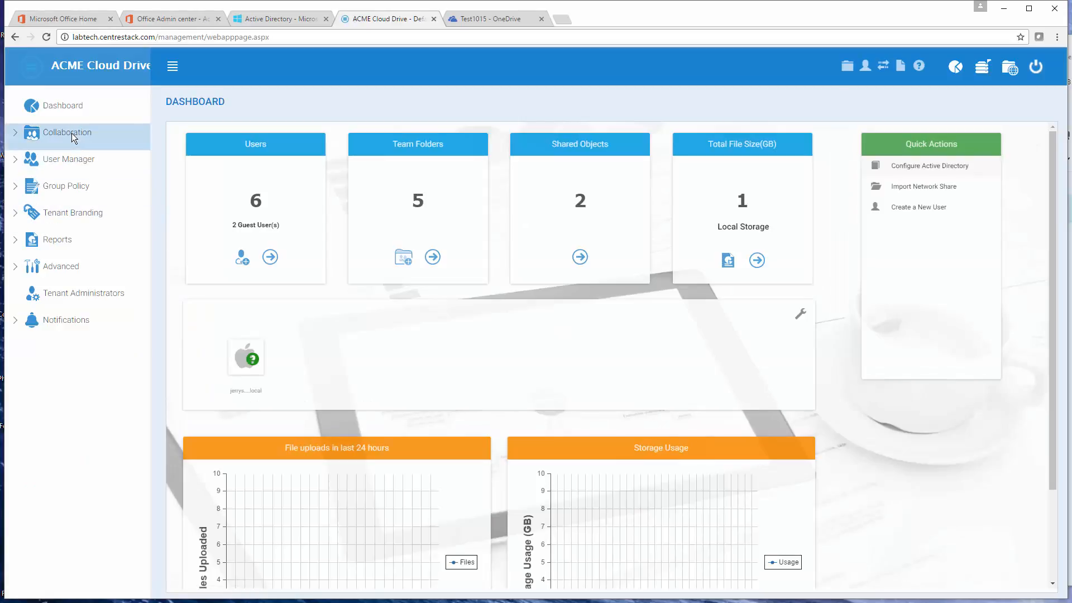
left_click(72, 133)
left_click(79, 159)
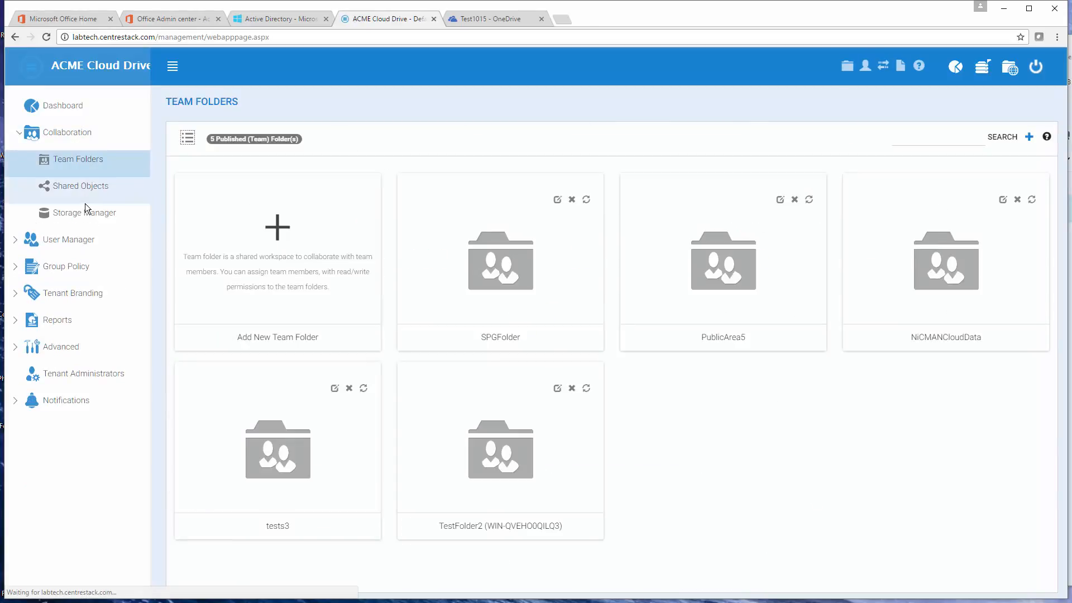
left_click(80, 216)
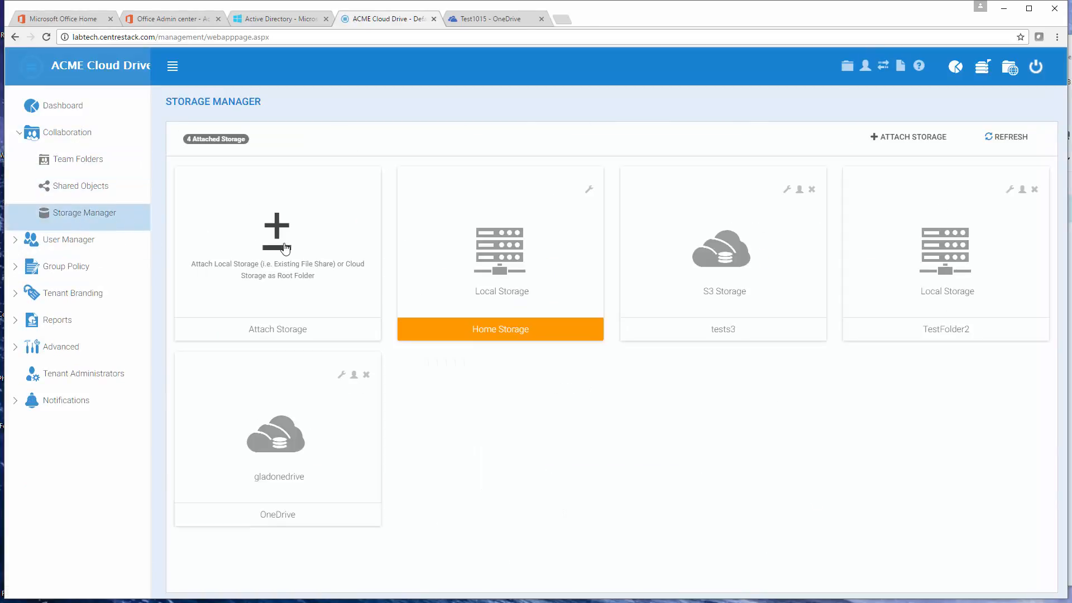
left_click(285, 248)
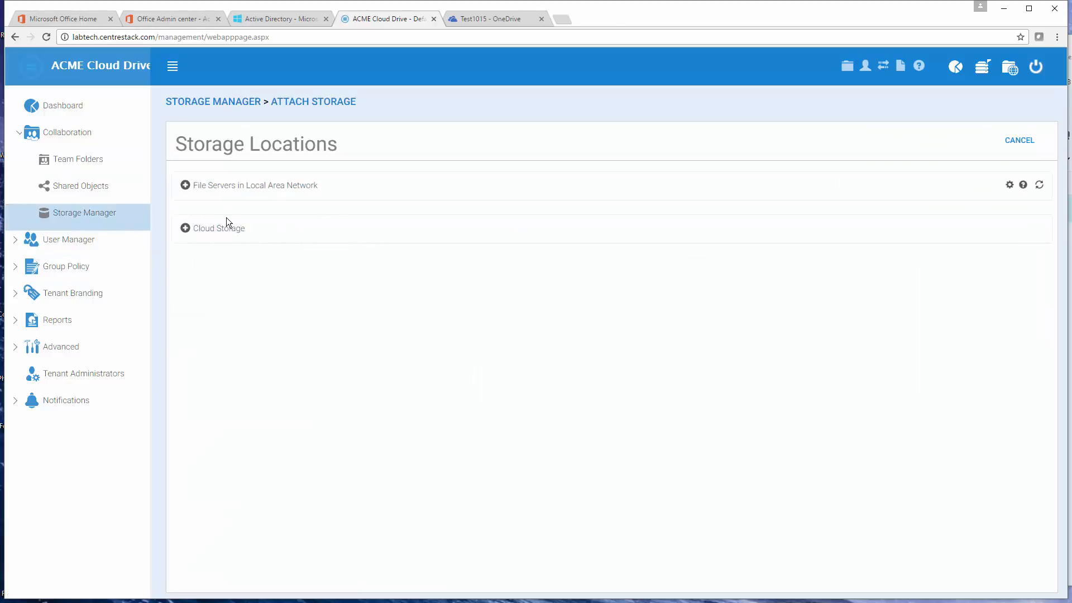
left_click(218, 229)
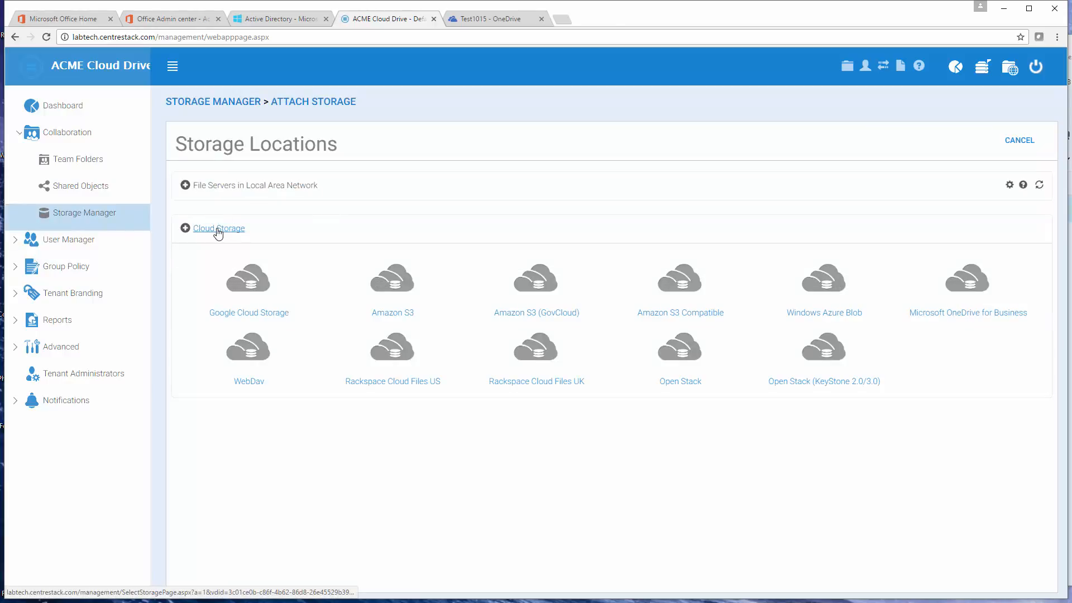
left_click(953, 314)
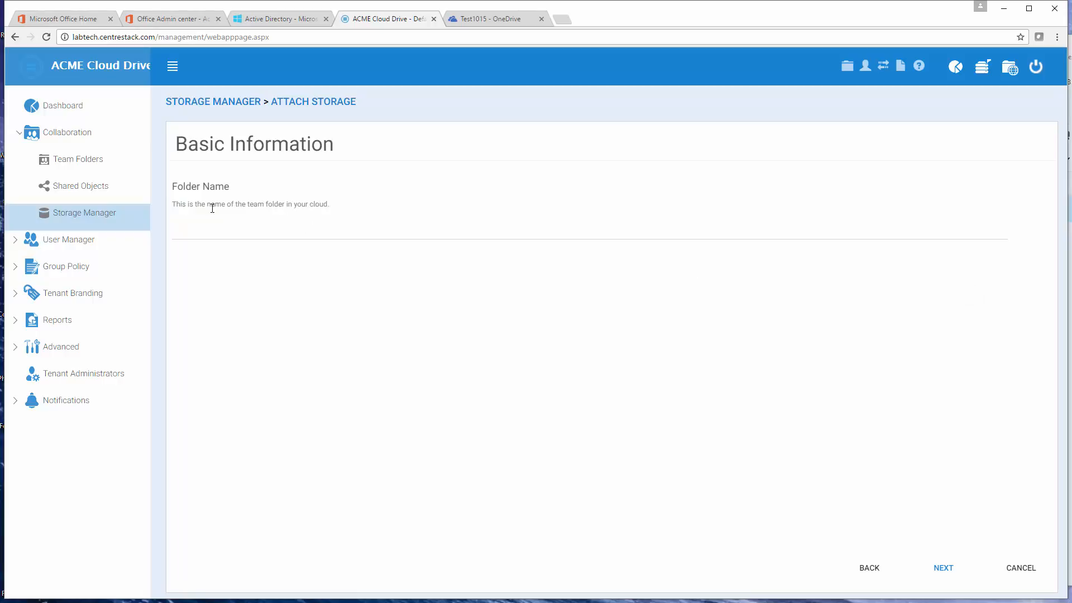
left_click(190, 230)
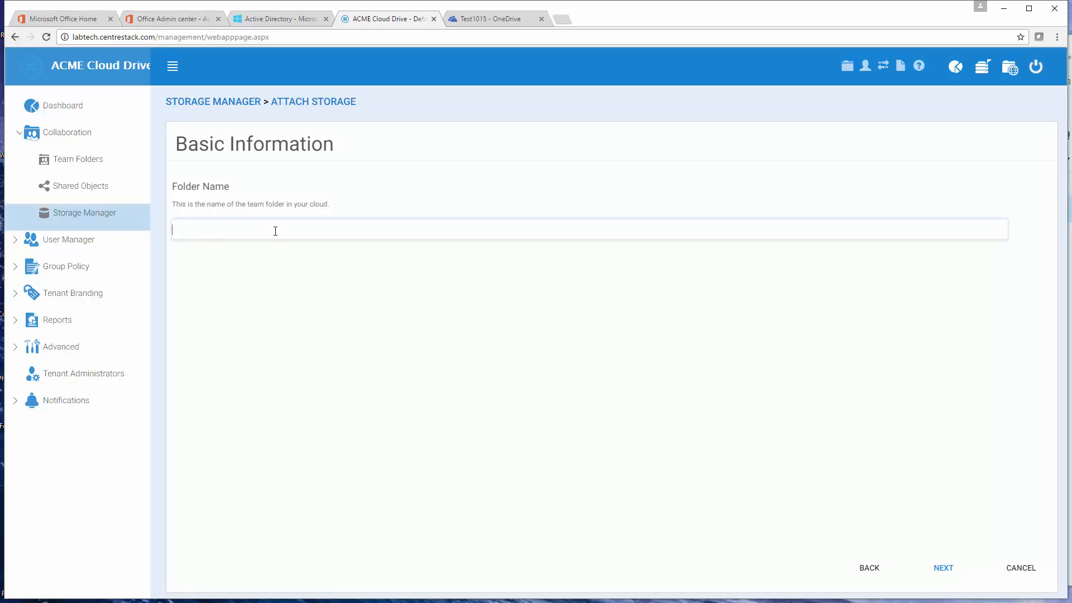
left_click(102, 209)
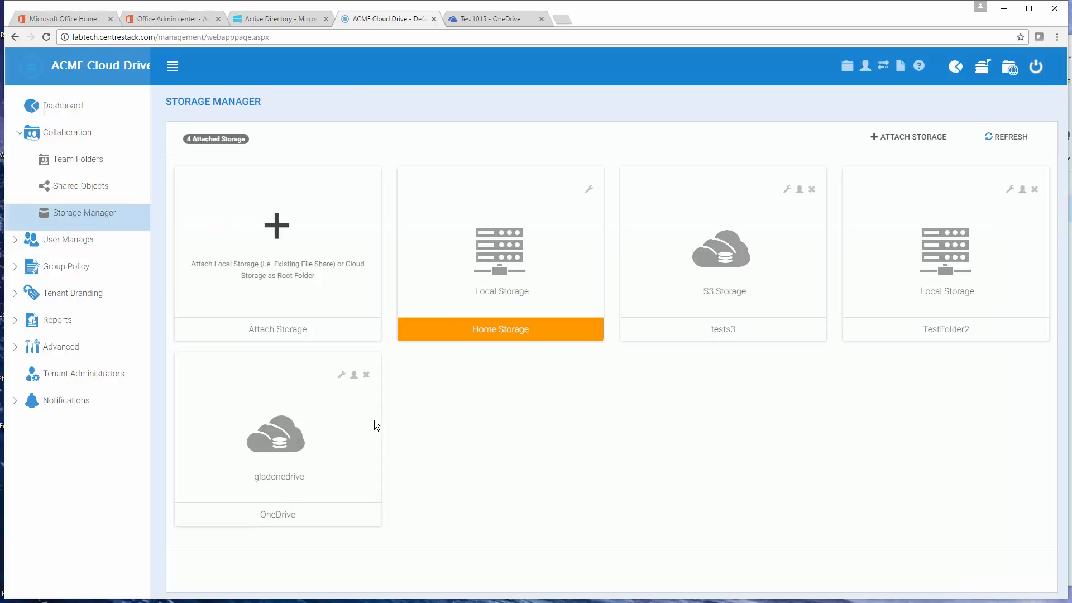
Step: Remove the attached "OneDrive" (gladonedrive) storage from the tenant and confirm the removal
left_click(366, 375)
left_click(550, 324)
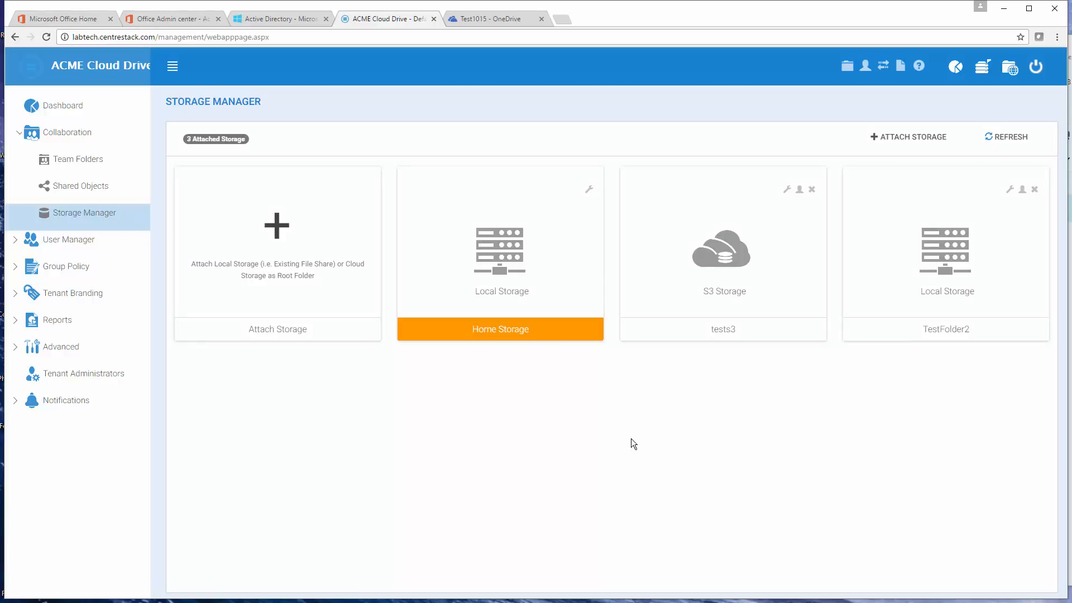
Step: Add a key with a duration of 2 years to the "onedrive biz labtech" application in Azure, save it, and dismiss the completed notifications
left_click(283, 17)
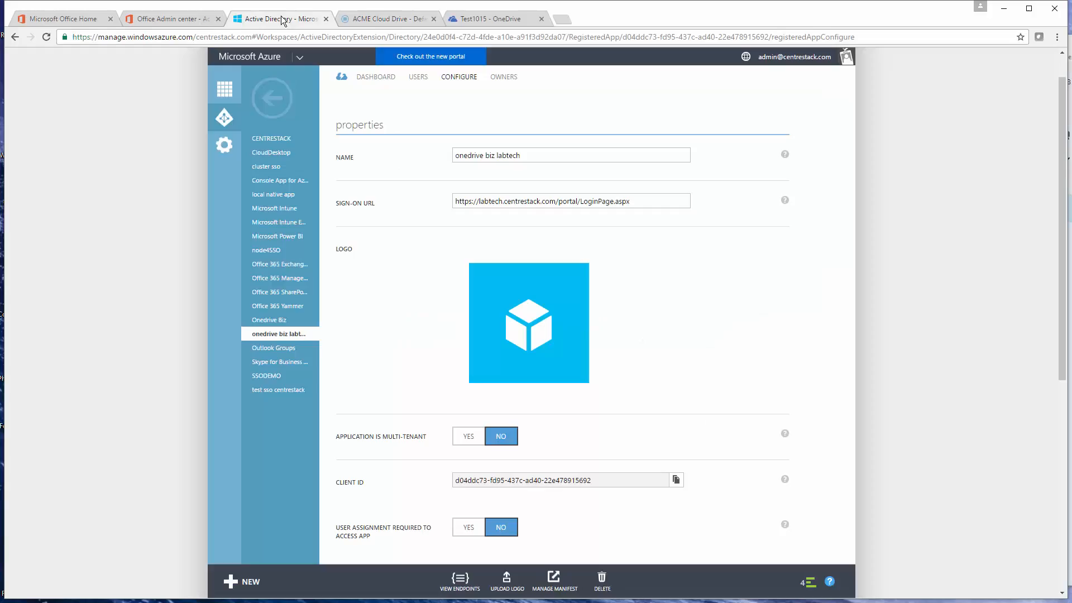
scroll(486, 223, "down", 2)
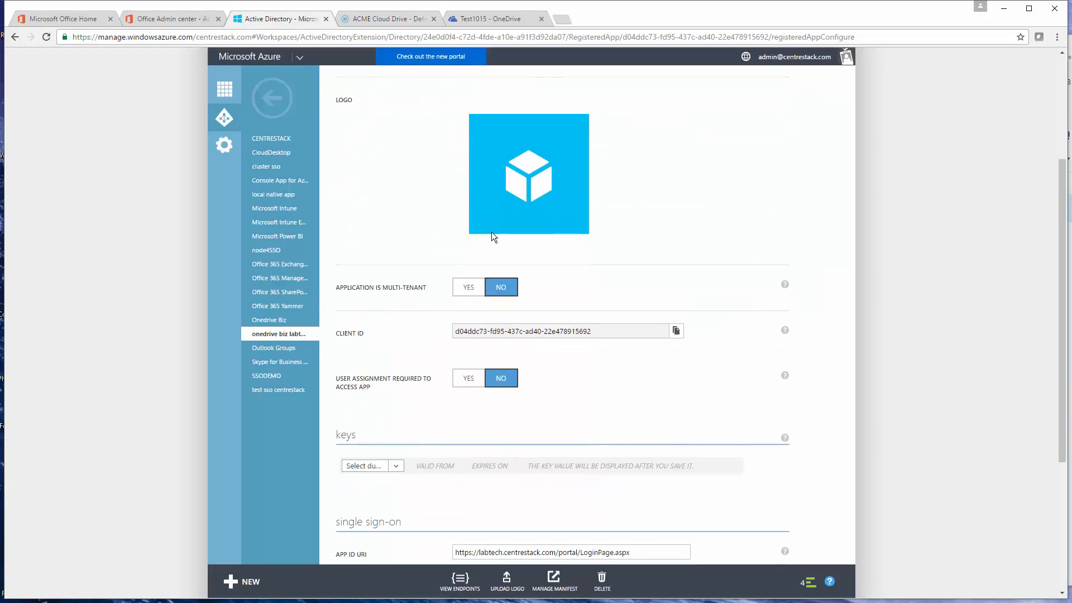
left_click(397, 466)
left_click(373, 511)
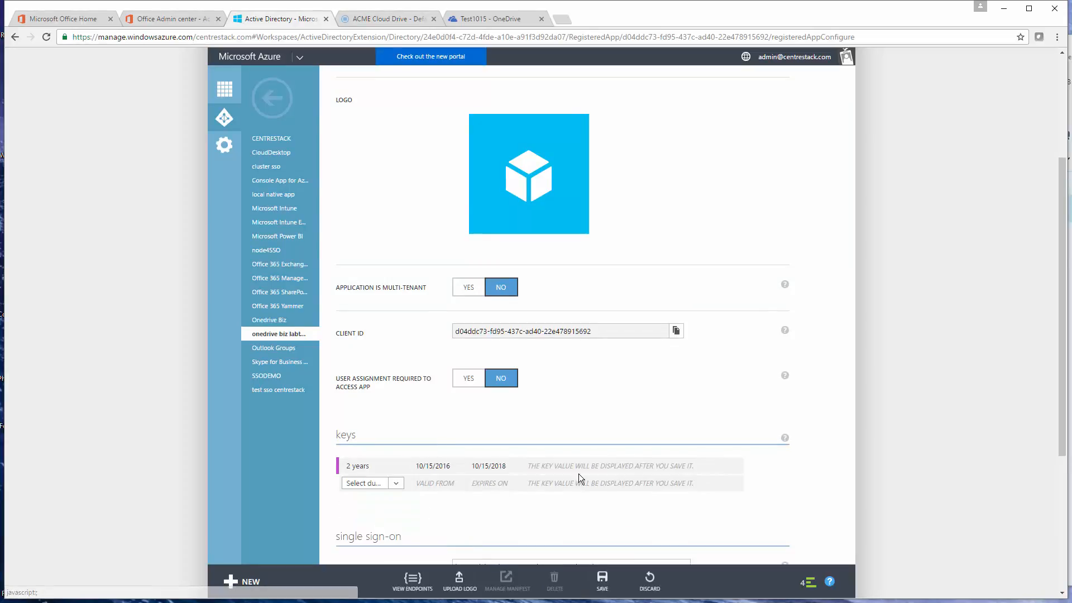
left_click(602, 581)
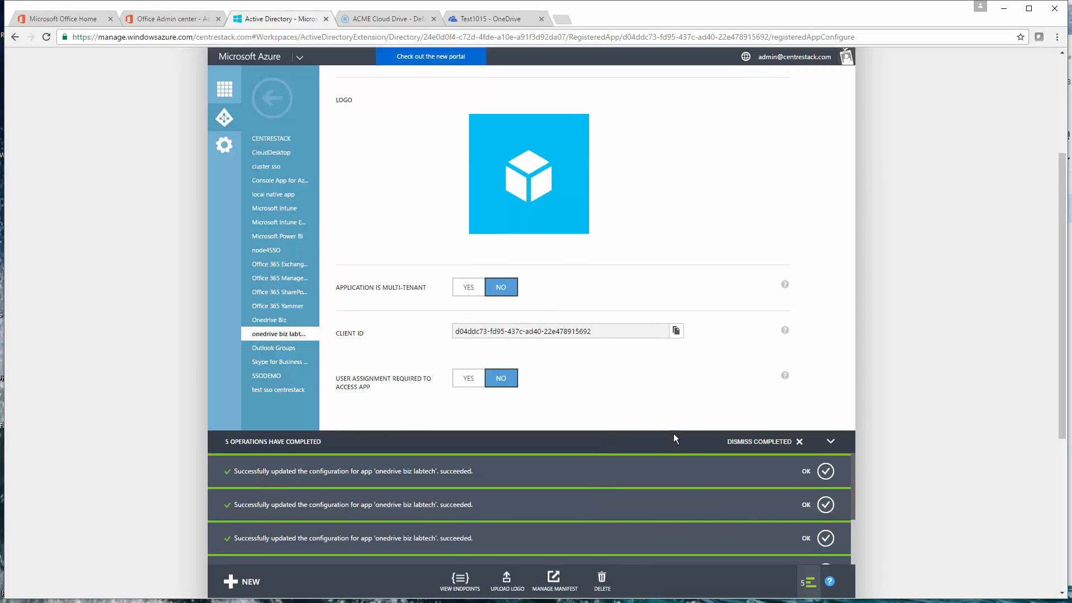
scroll(693, 380, "down", 2)
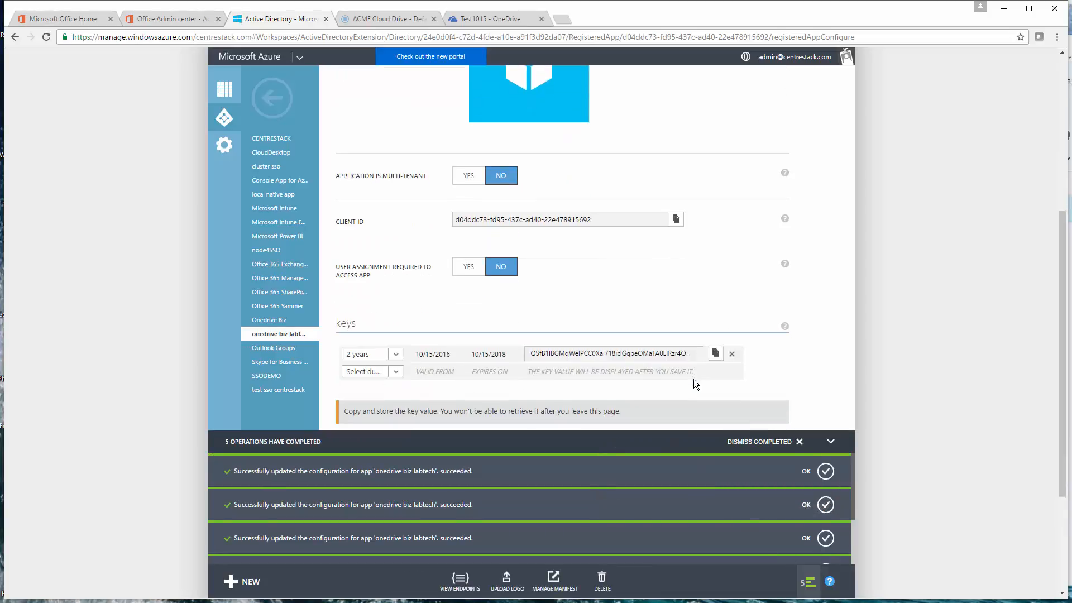
left_click(780, 443)
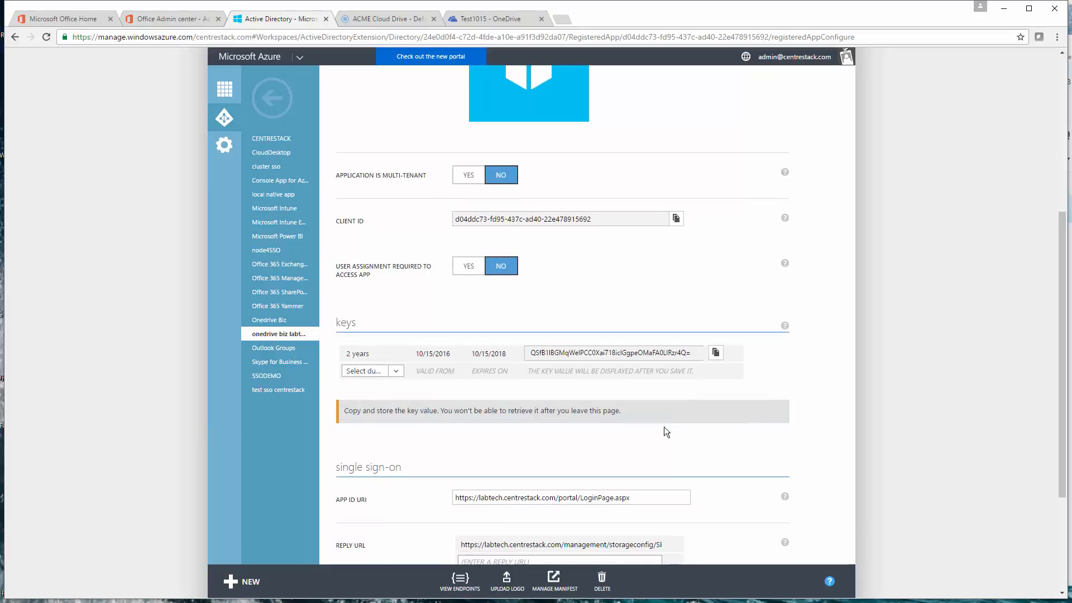
Step: Copy the new Azure key value and open the cluster-level Storage Manager settings in CentreStack
scroll(666, 428, "down", 1)
left_click(717, 280)
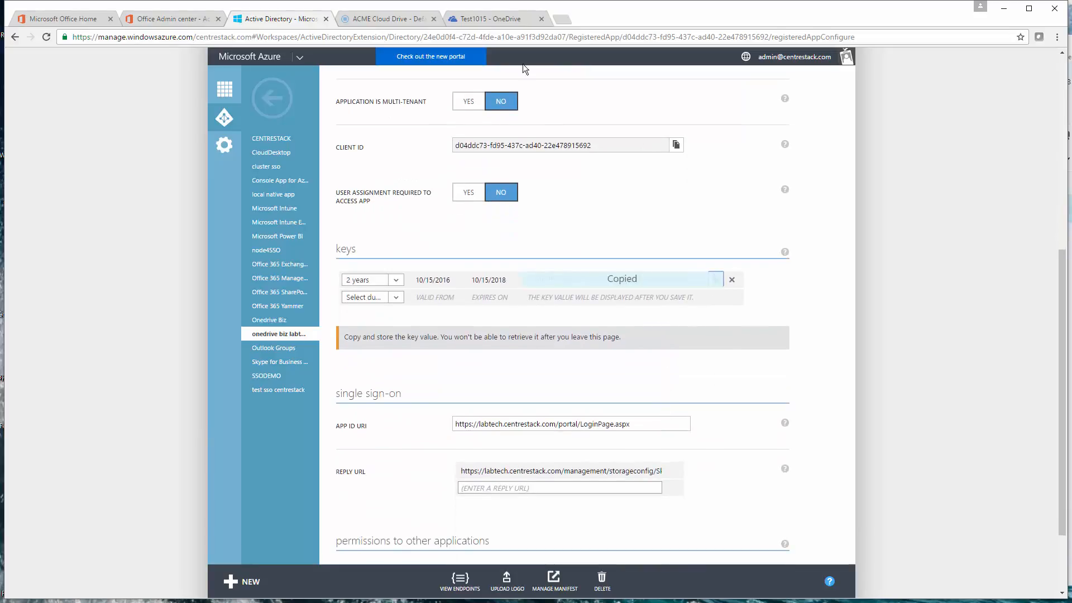
left_click(392, 19)
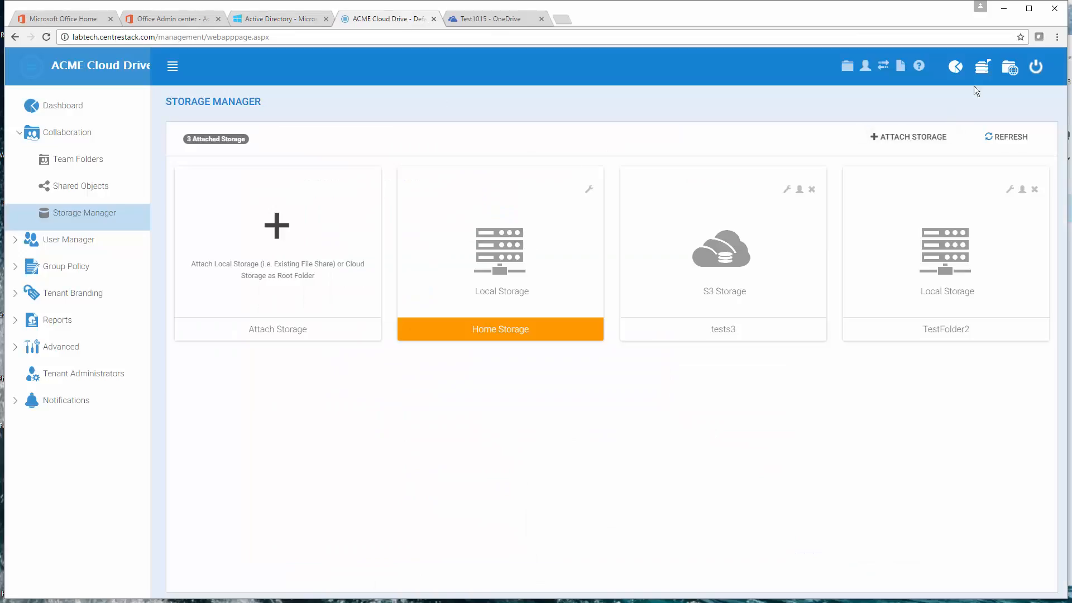
left_click(983, 68)
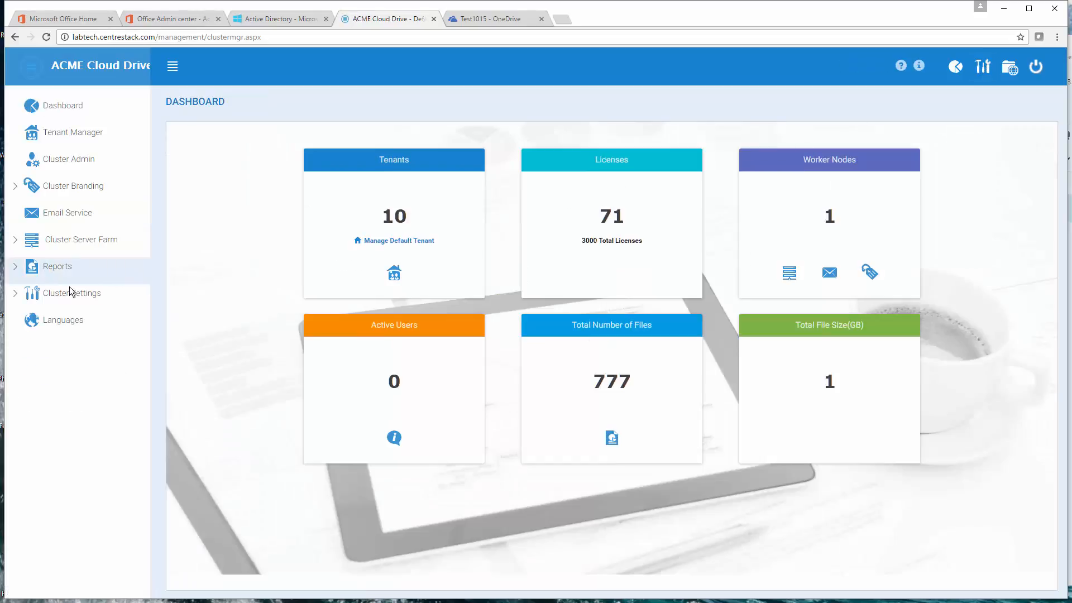
left_click(63, 297)
left_click(78, 325)
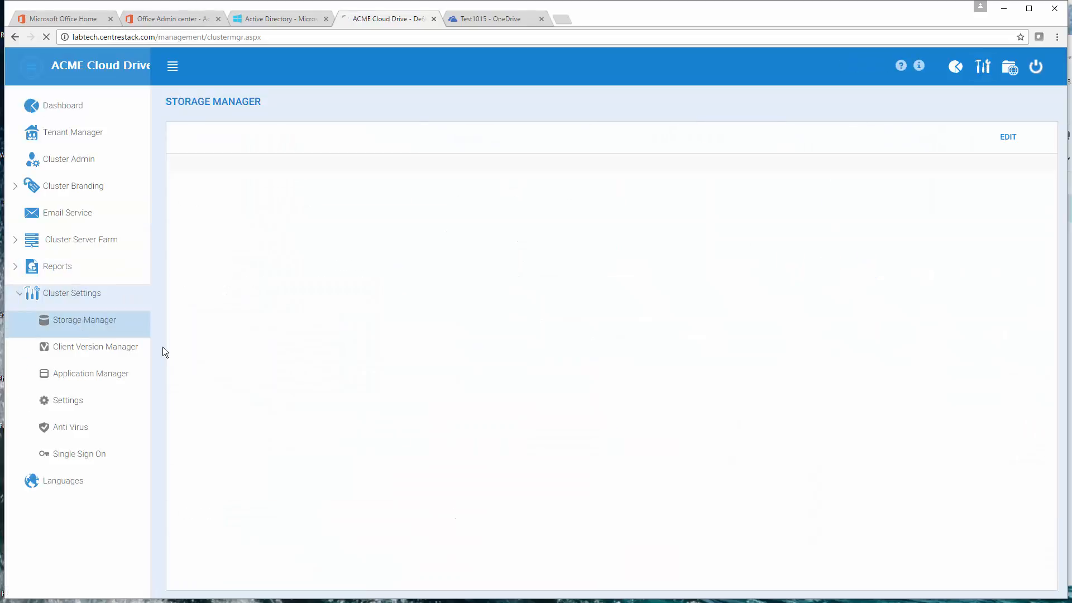
Step: Replace the OneDrive for Business Client Secret with the copied Azure key and apply the settings
left_click(999, 138)
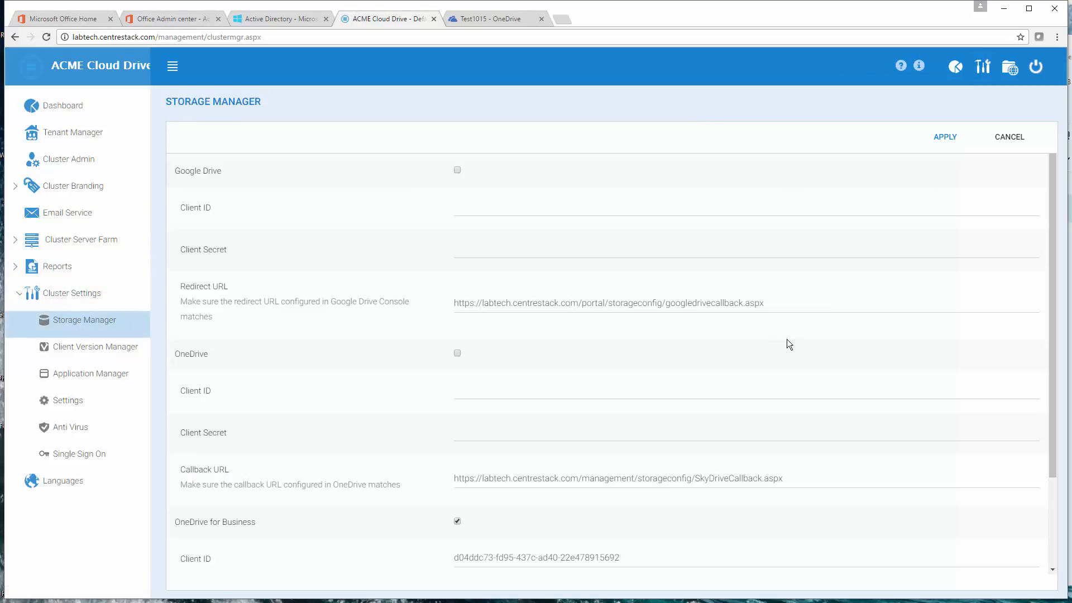
scroll(651, 487, "down", 3)
left_click_drag(707, 488, 394, 492)
key("ctrl+v")
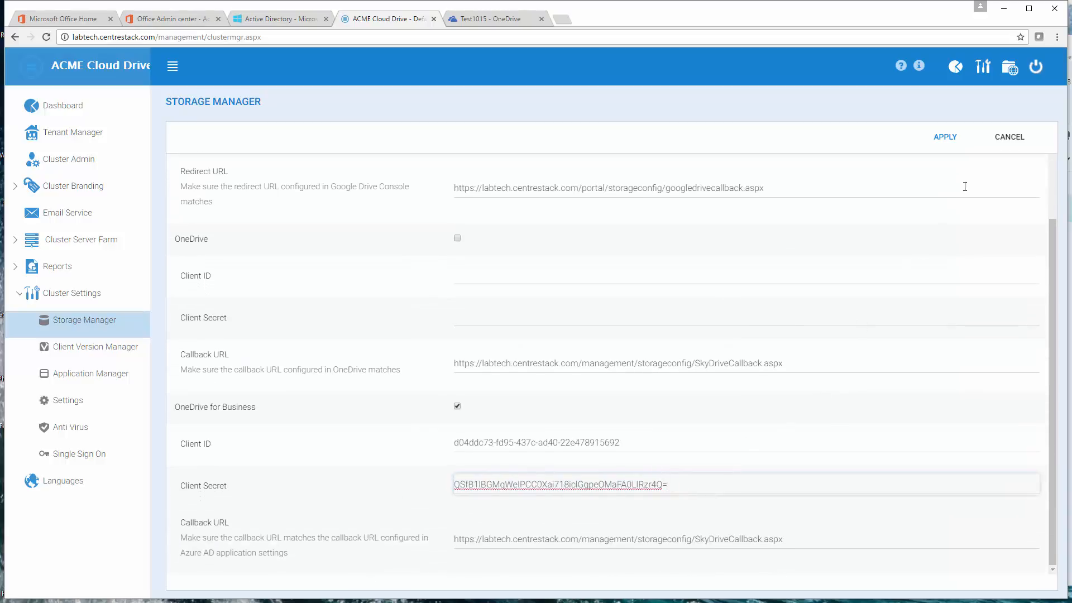
left_click(947, 137)
scroll(605, 451, "down", 2)
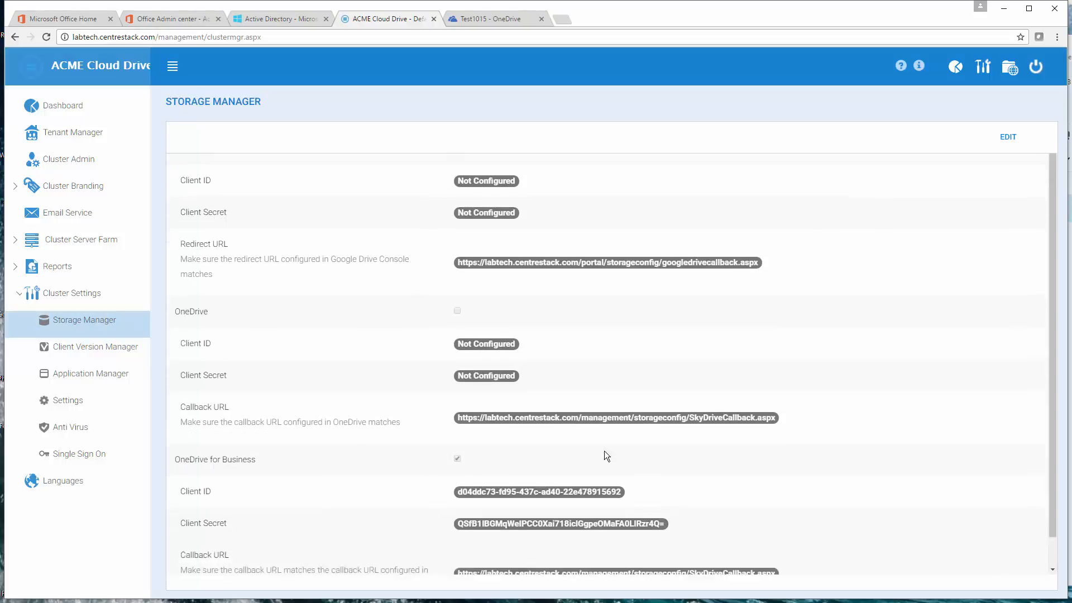
Step: Check the Client Secret against the Azure application's key and open the tenant's own Storage Manager
left_click(291, 18)
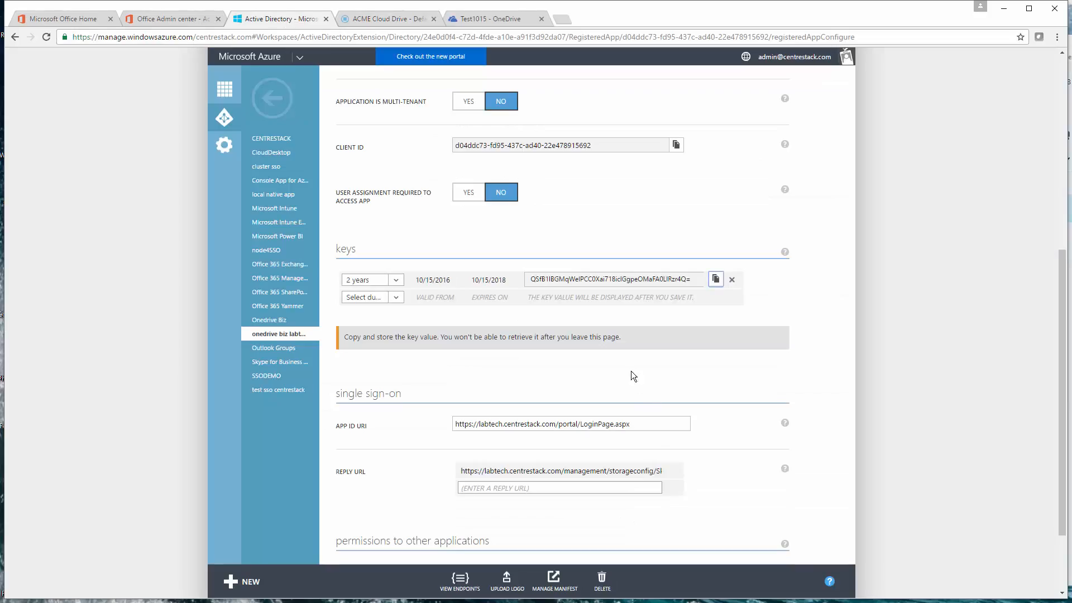
left_click(390, 20)
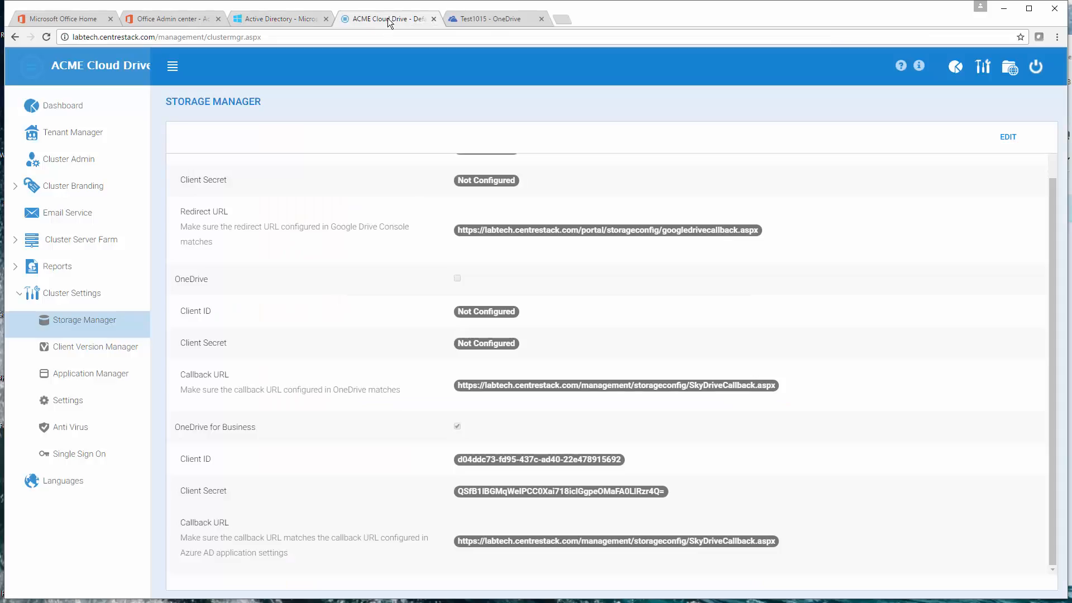
left_click(983, 67)
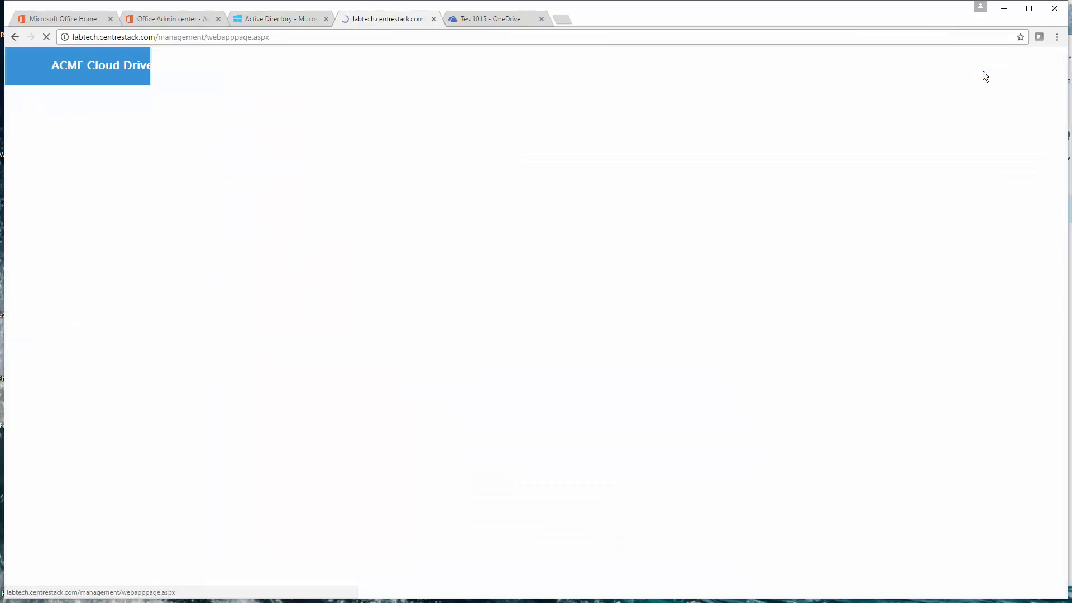
left_click(71, 136)
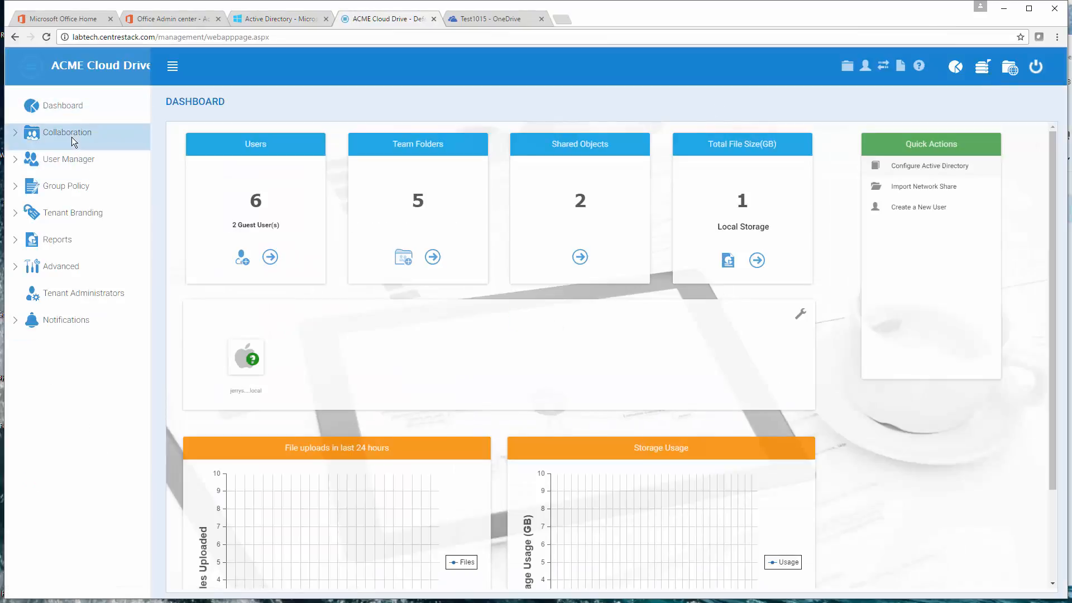
left_click(79, 210)
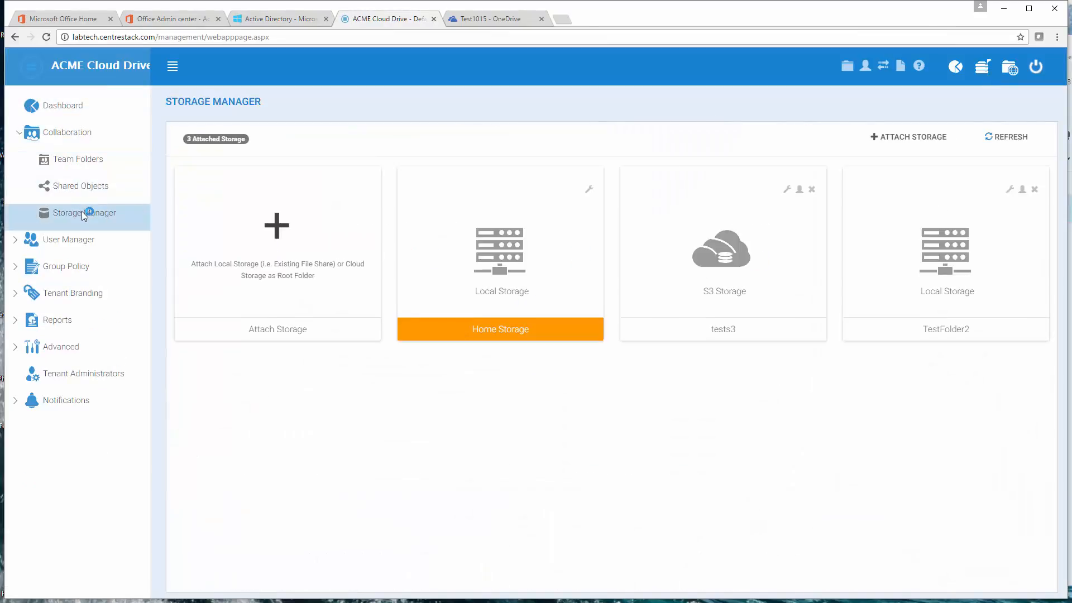
Step: Start attaching Microsoft OneDrive for Business cloud storage with the folder name "OneDrive Business"
left_click(275, 234)
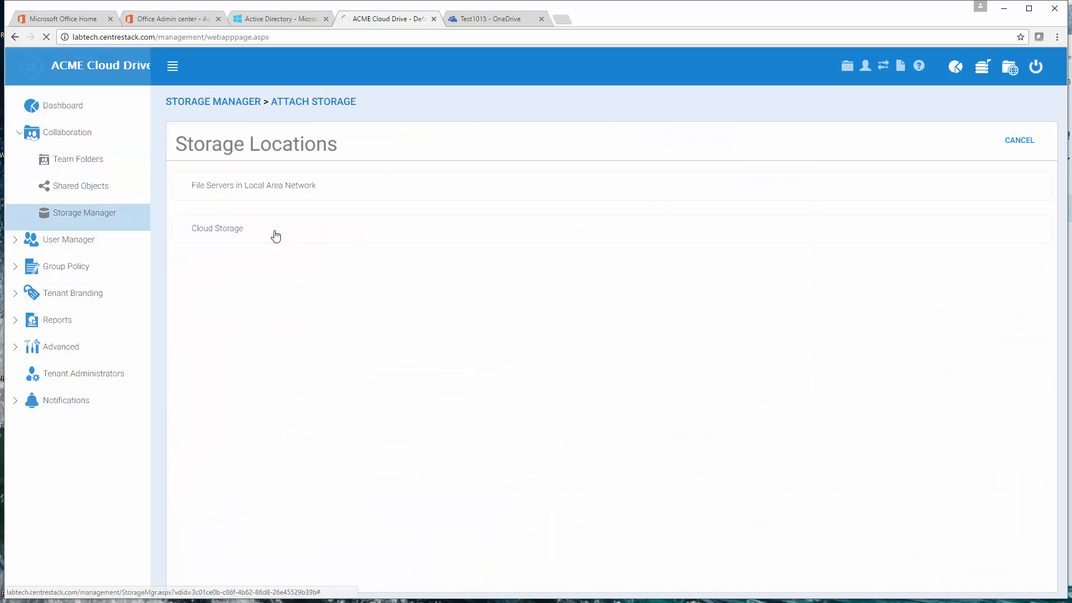
left_click(204, 228)
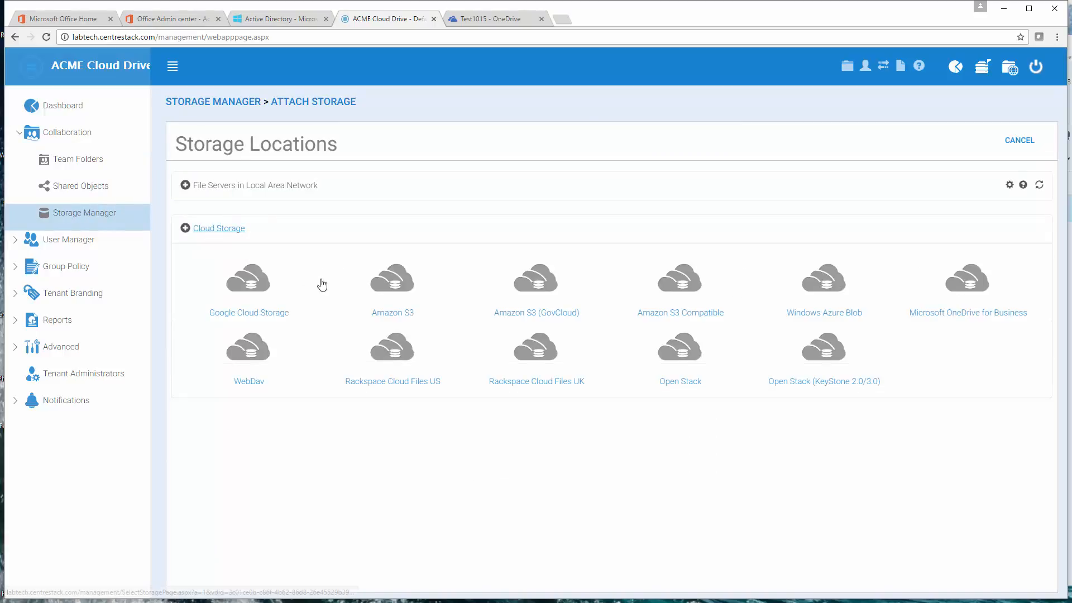
left_click(970, 292)
left_click(281, 234)
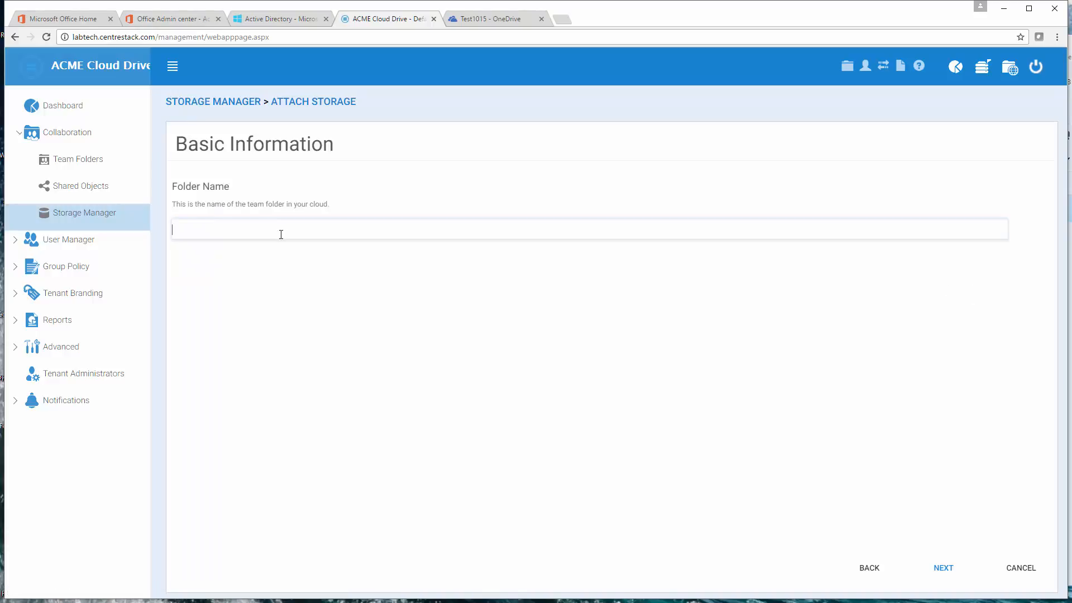
type("OneDrive Business")
left_click(942, 568)
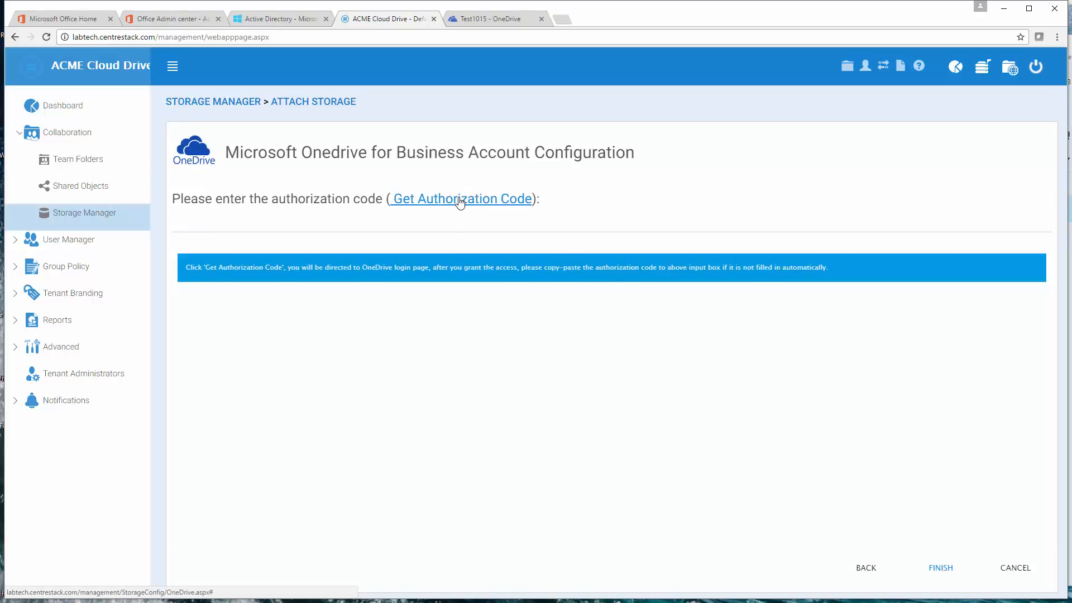
Step: Request the OneDrive for Business authorization code, paste it into the authorization code field, and finish attaching the storage
left_click(461, 200)
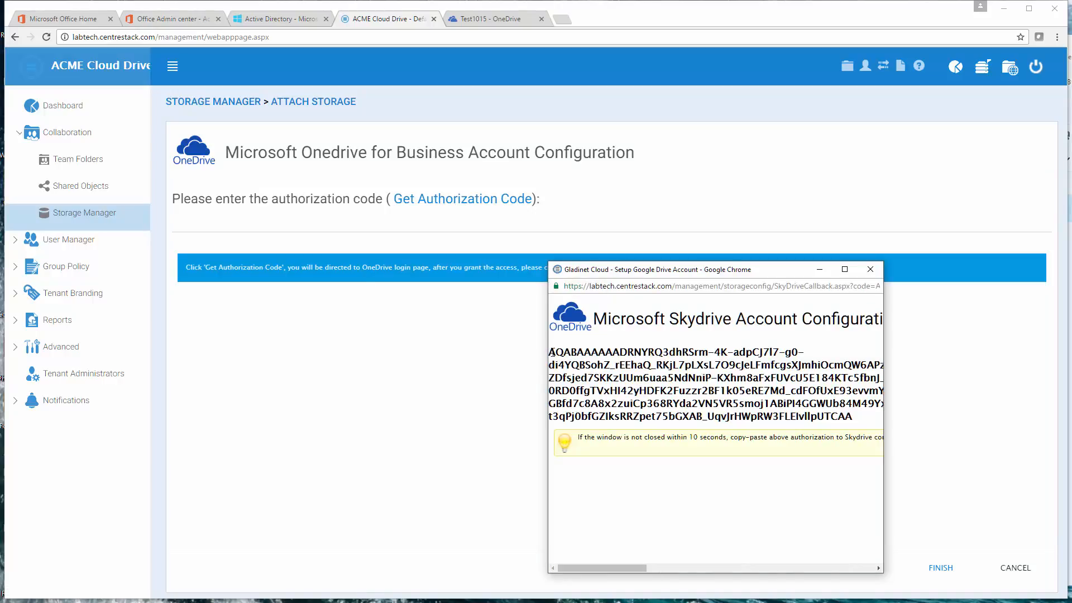
left_click_drag(552, 353, 853, 417)
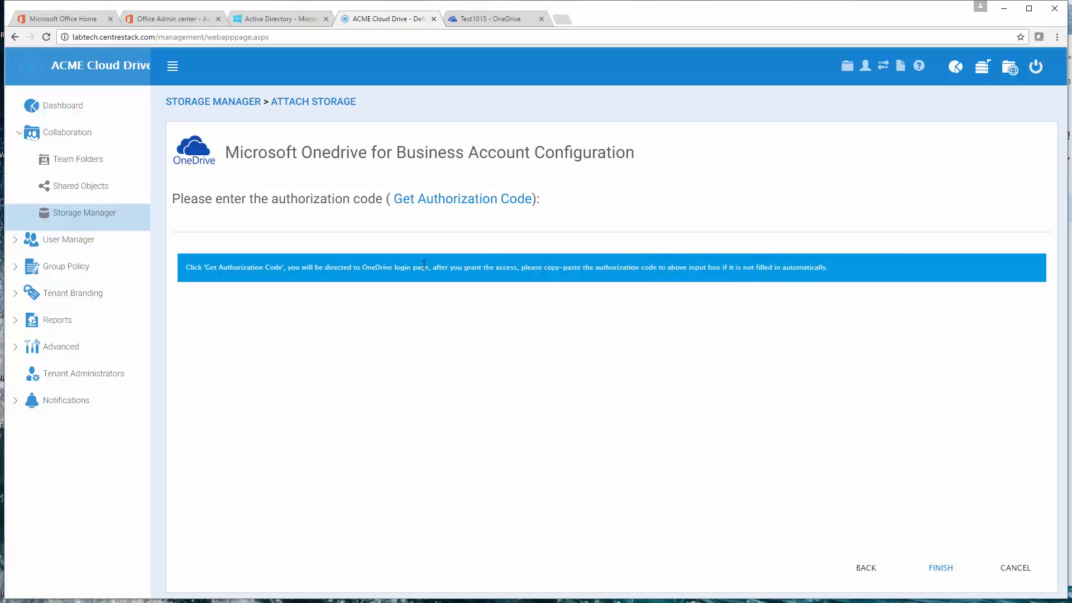
left_click(246, 226)
key("ctrl+v")
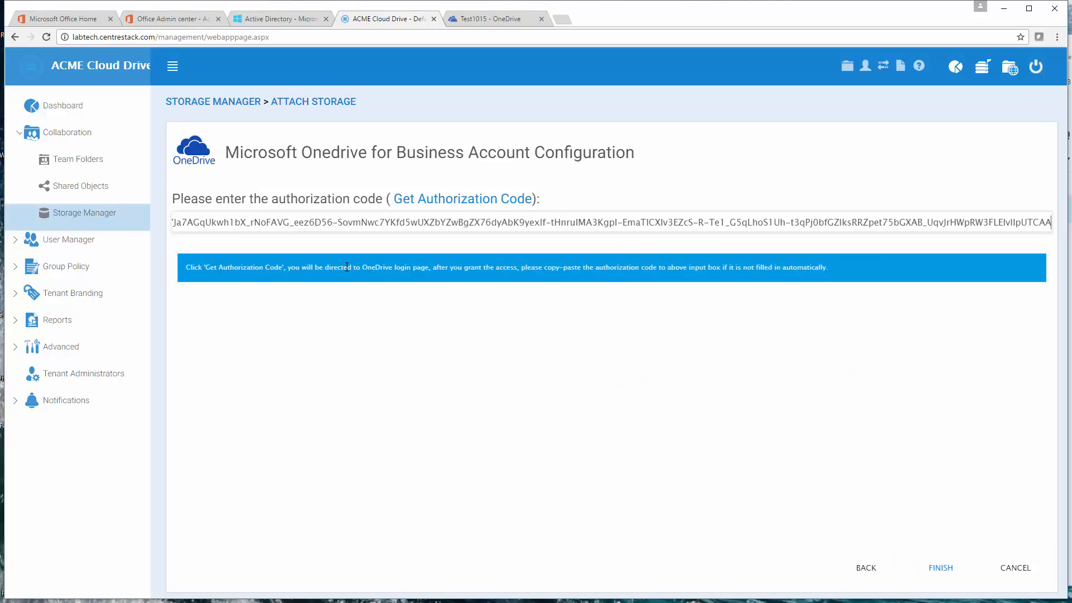
left_click(949, 569)
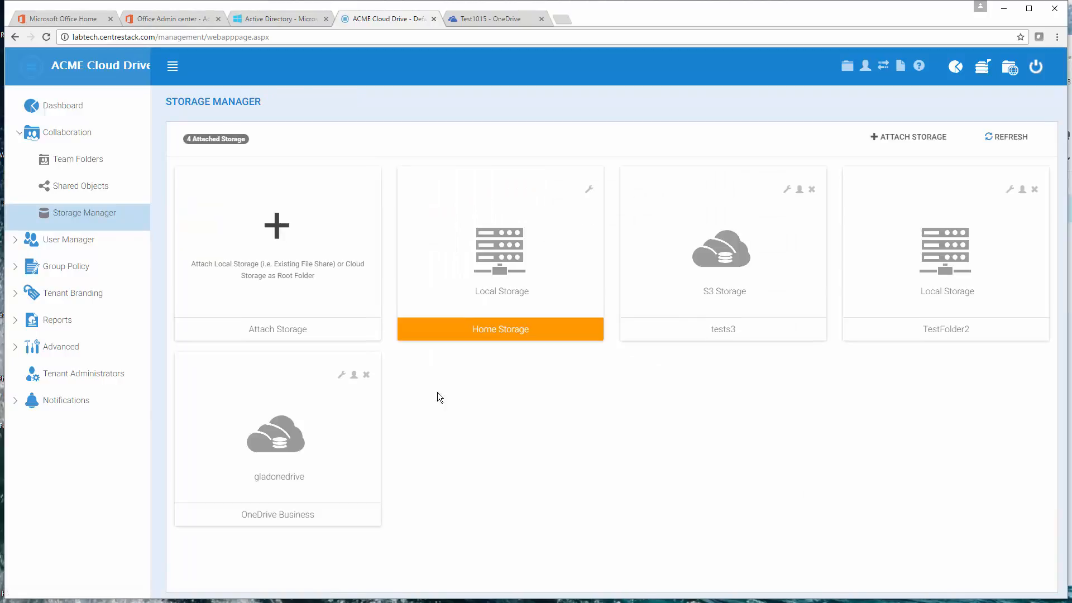
Step: Browse to the Test1015 folder inside OneDrive Business in the web file browser and compare its files with the same folder in OneDrive
left_click_drag(251, 507, 248, 511)
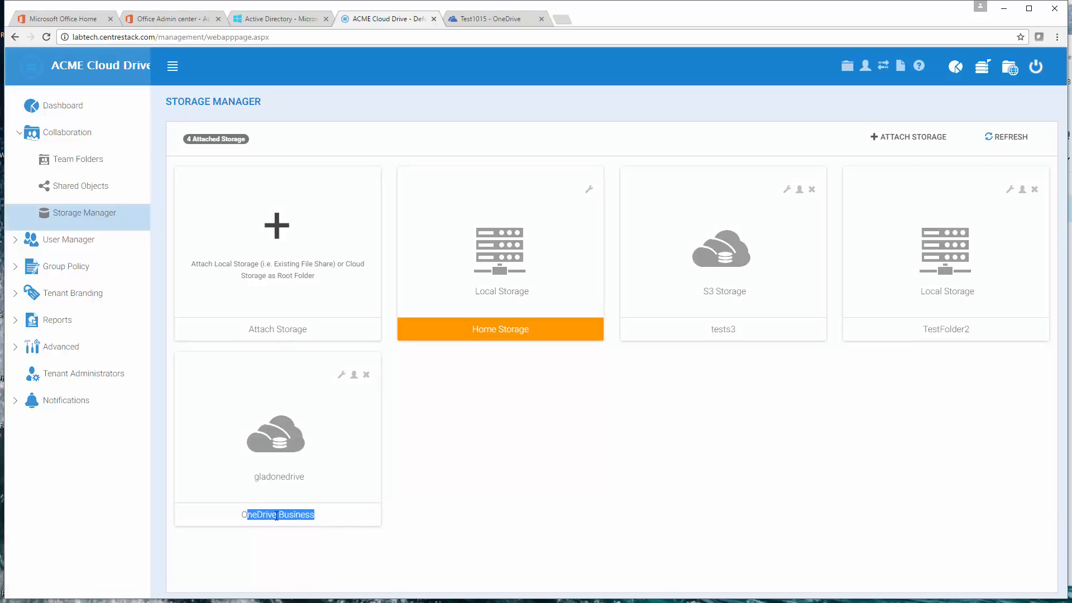
left_click(1010, 68)
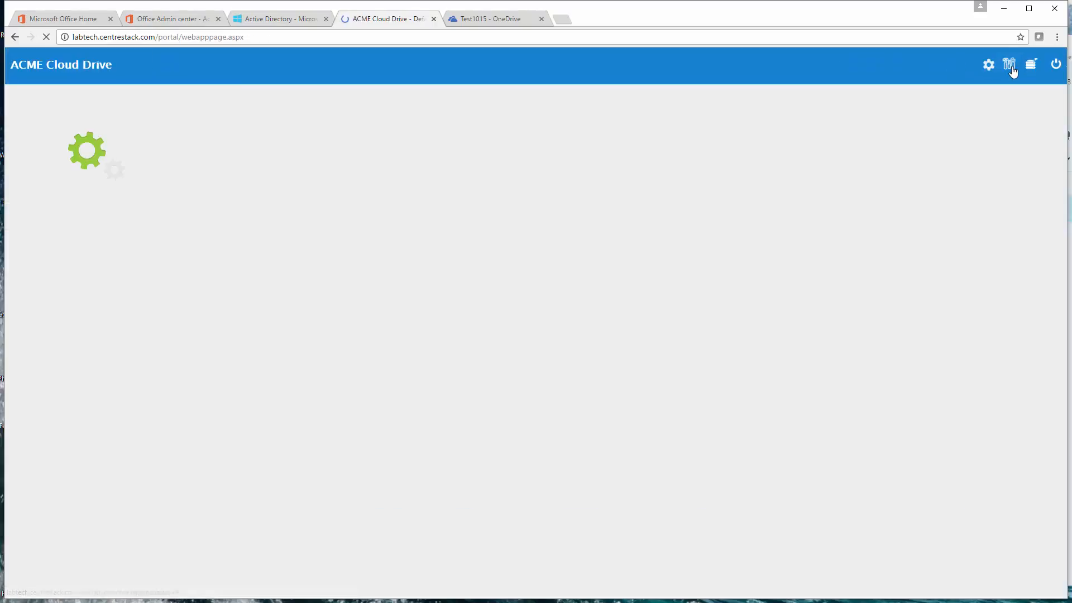
scroll(394, 207, "down", 2)
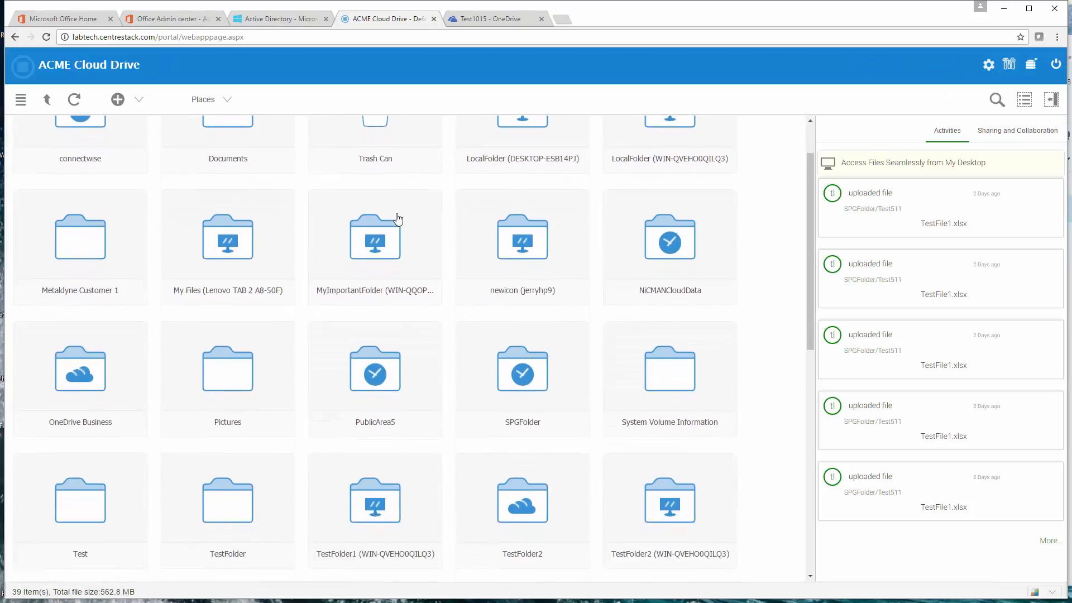
left_click(83, 349)
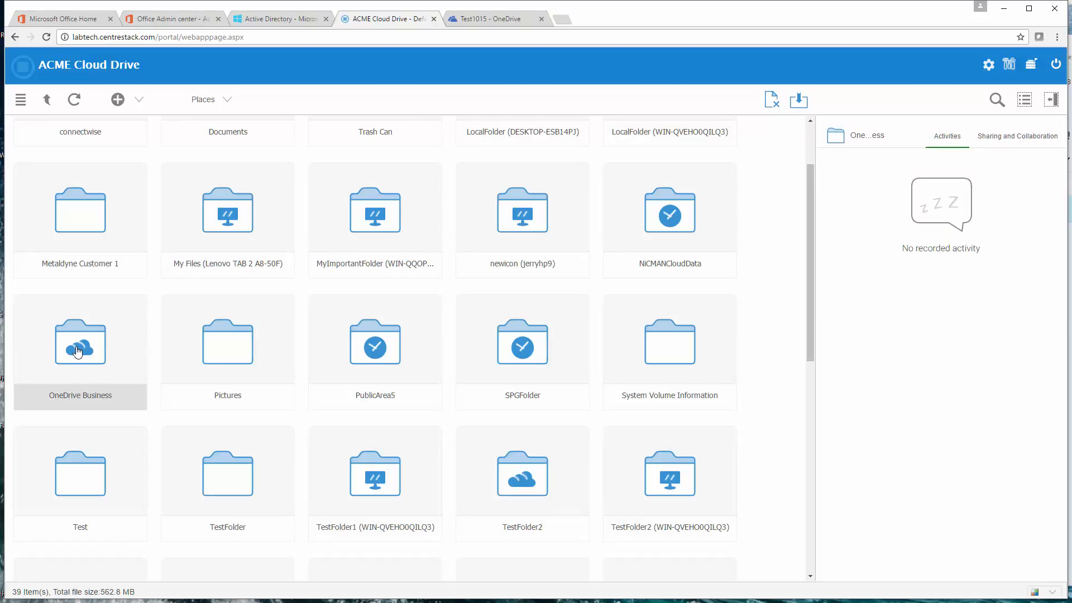
double_click(77, 352)
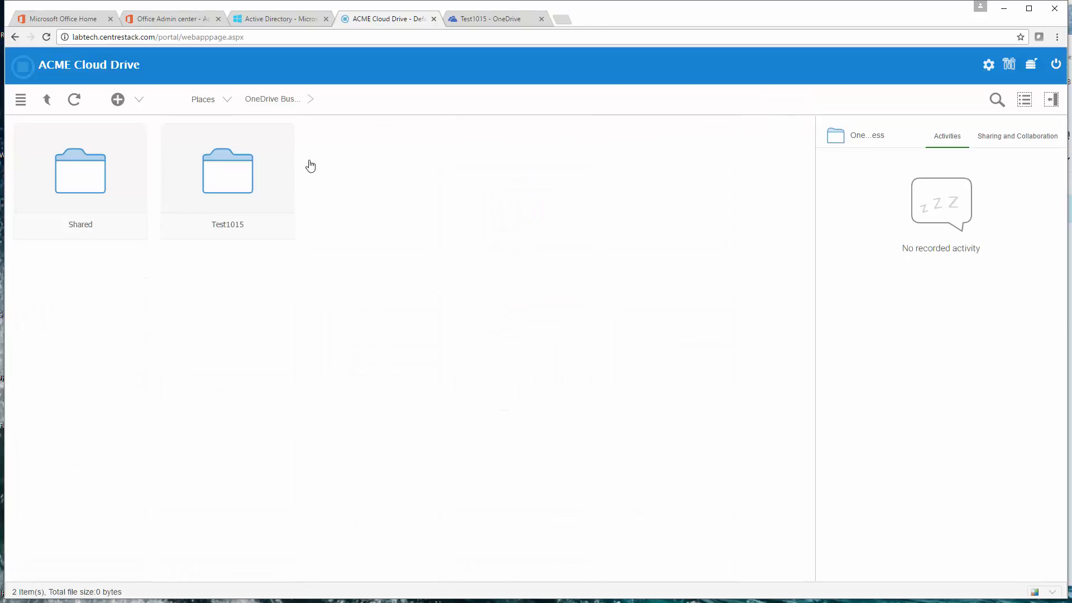
double_click(238, 170)
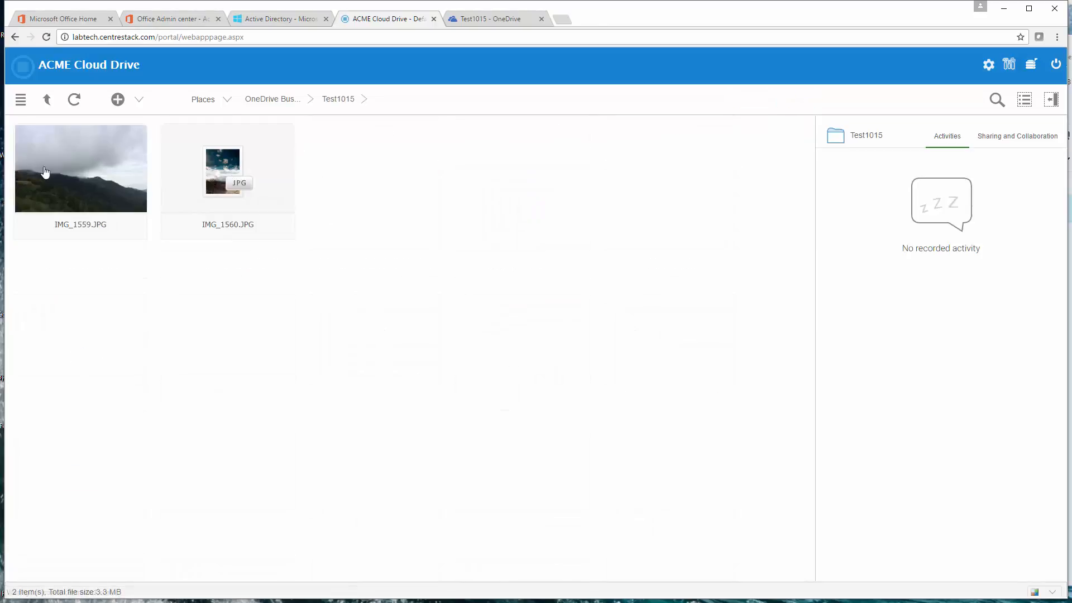
left_click(484, 19)
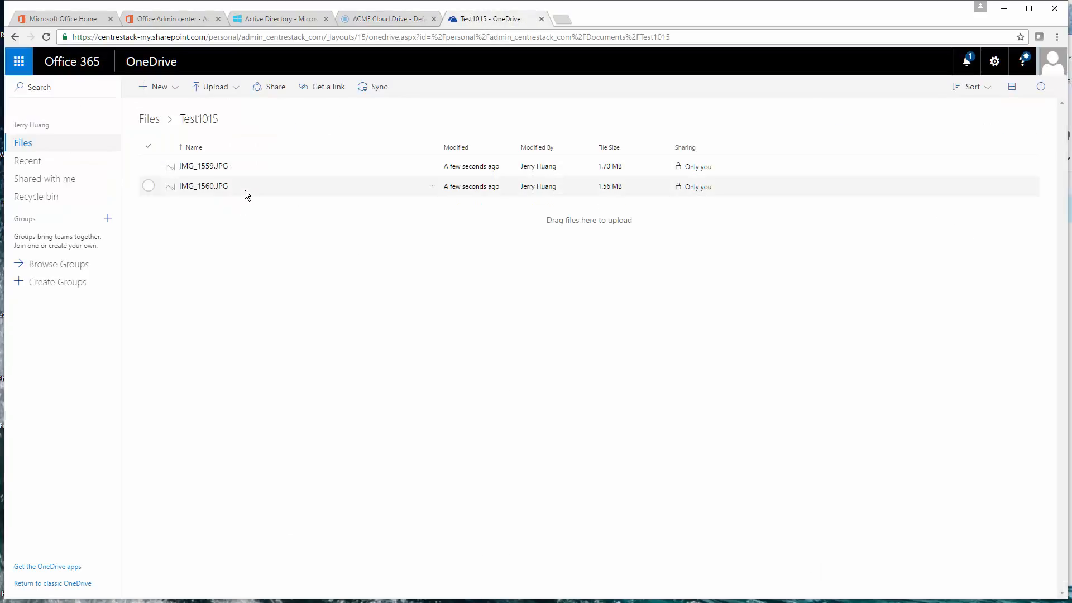
key("ctrl+shift+Tab")
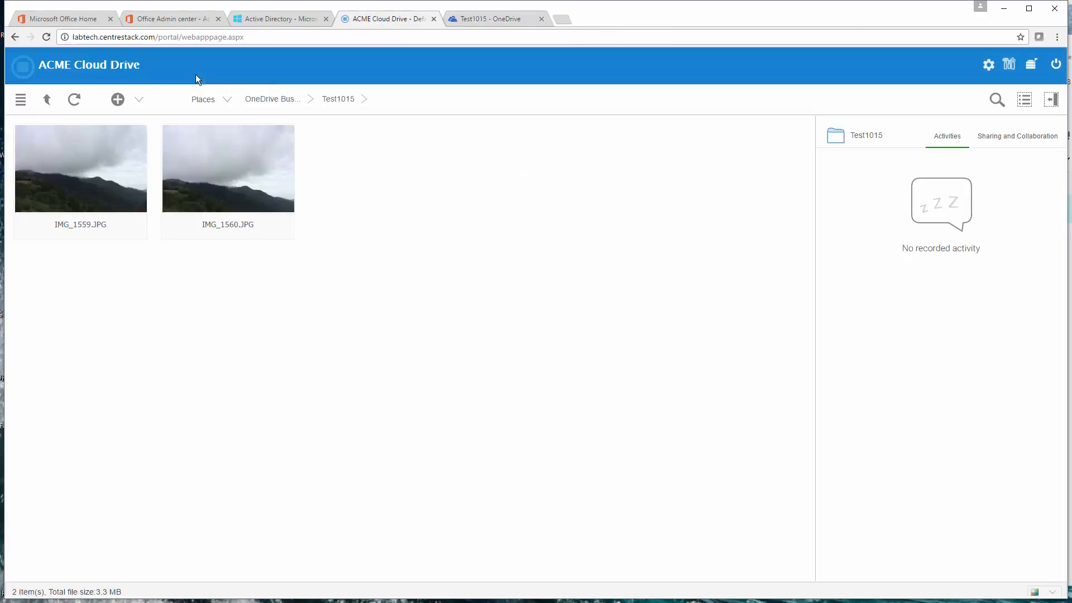
Step: Upload the image aa.png from the local Pictures folder into the Test1015 folder
left_click(131, 105)
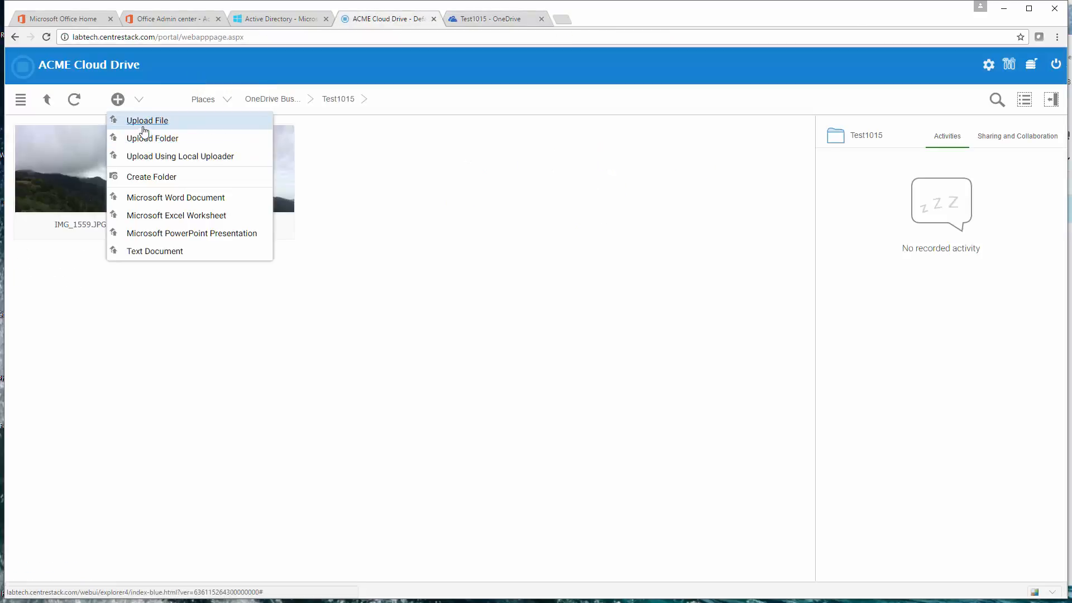
left_click(144, 125)
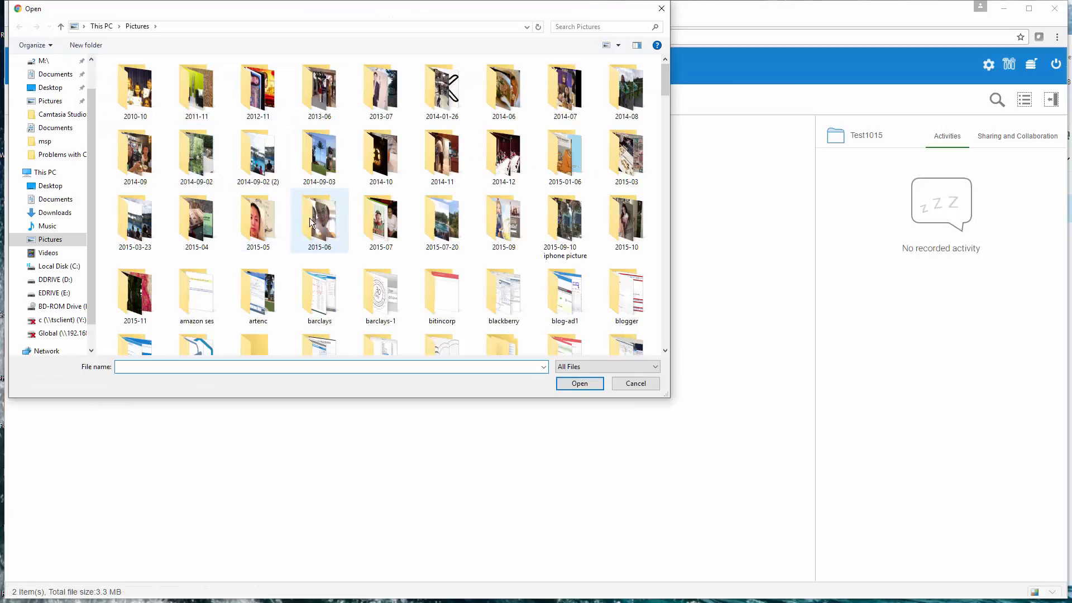
scroll(310, 224, "down", 5)
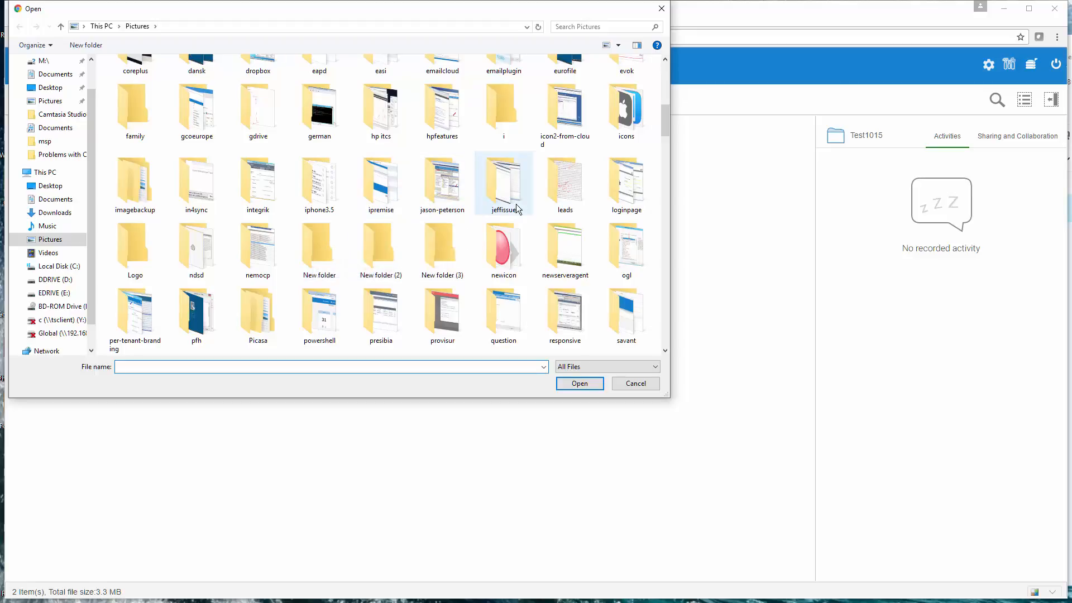
scroll(480, 228, "down", 2)
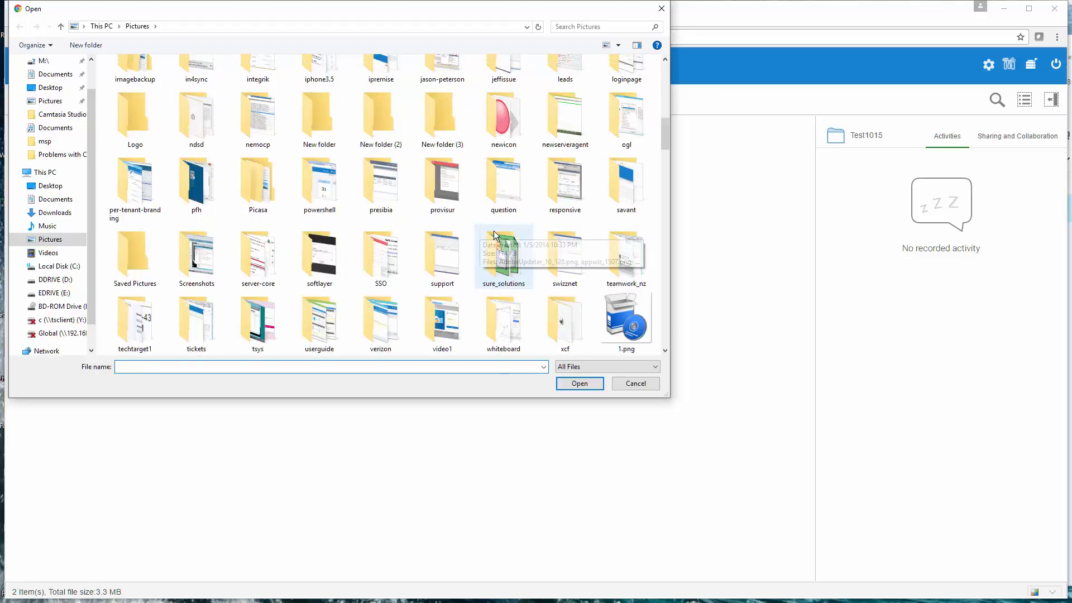
scroll(493, 230, "down", 5)
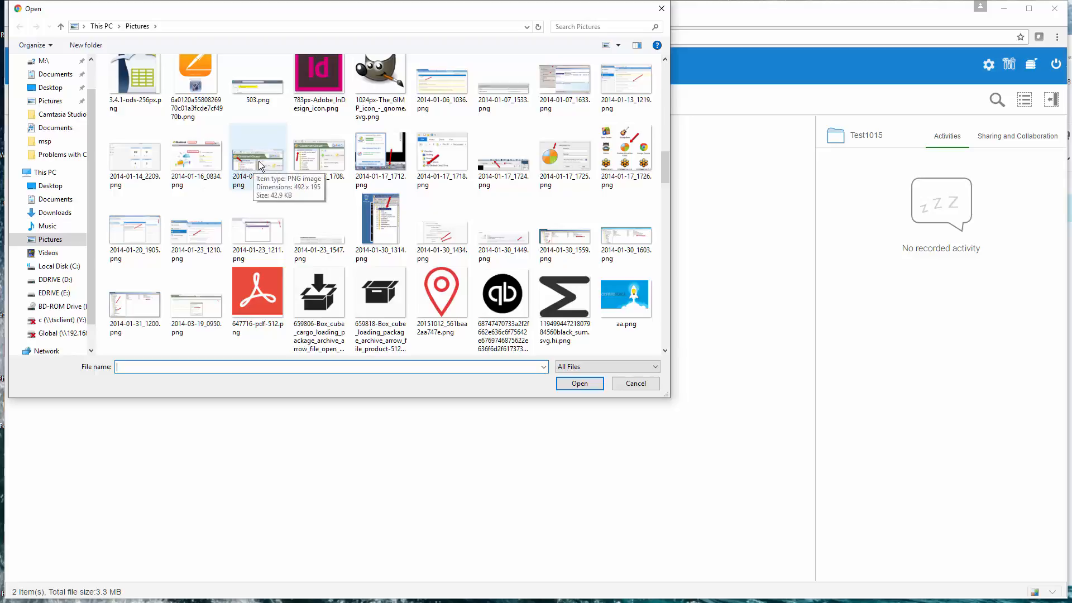
left_click(630, 302)
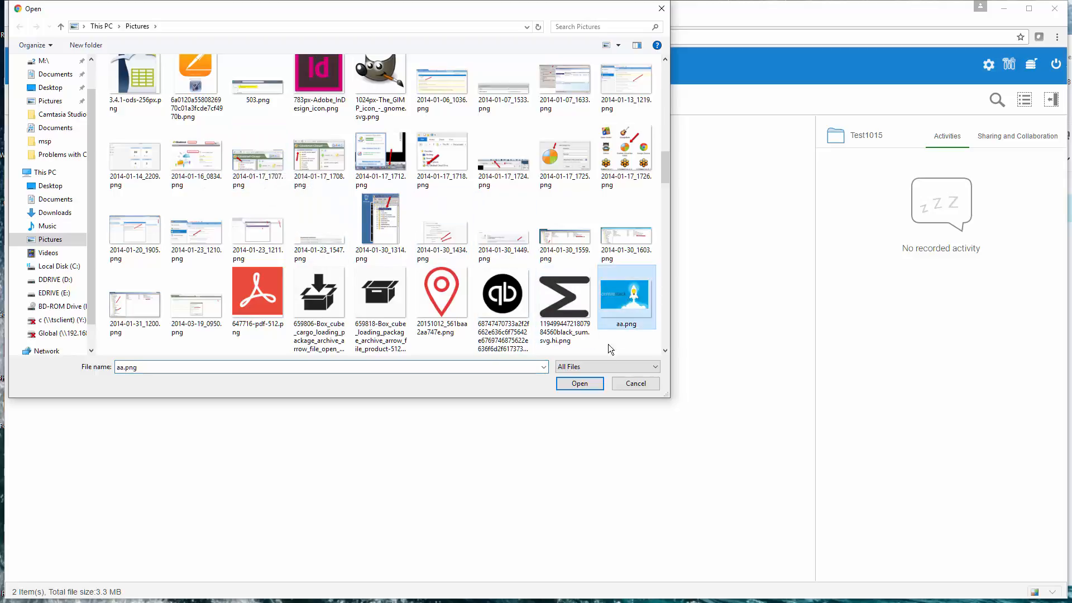
left_click(579, 384)
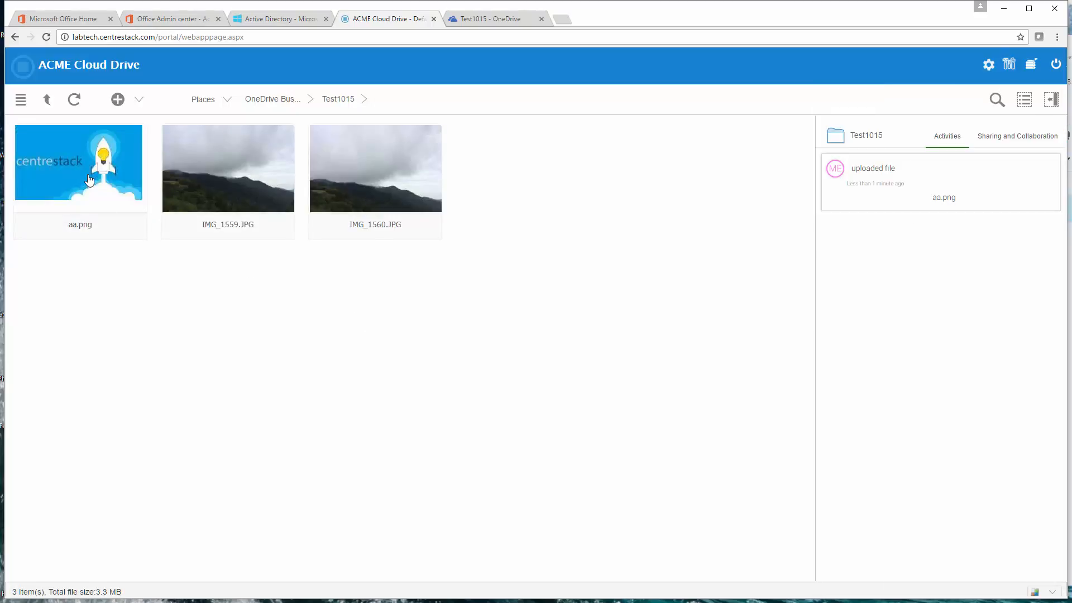
Step: Switch to OneDrive, reopen and refresh the Test1015 folder to check for aa.png, and return to ACME Cloud Drive
left_click(489, 19)
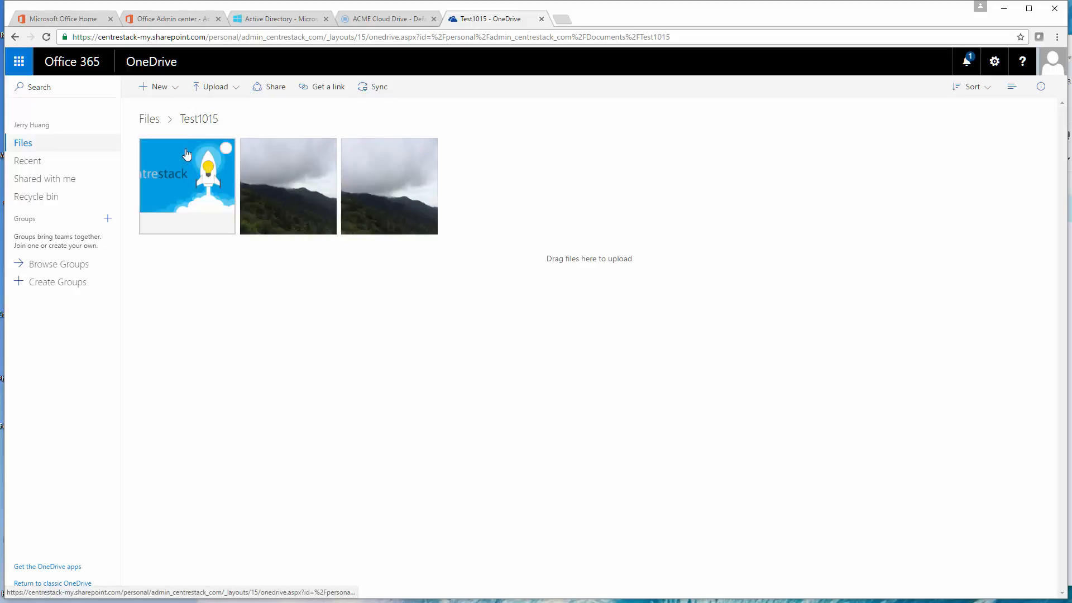
left_click(60, 143)
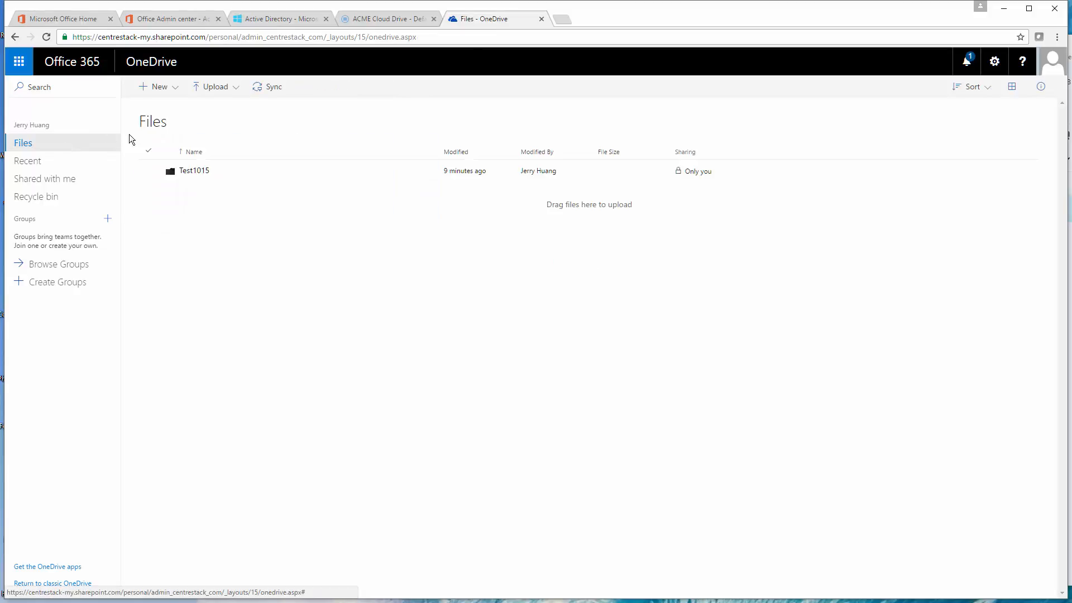
left_click(206, 171)
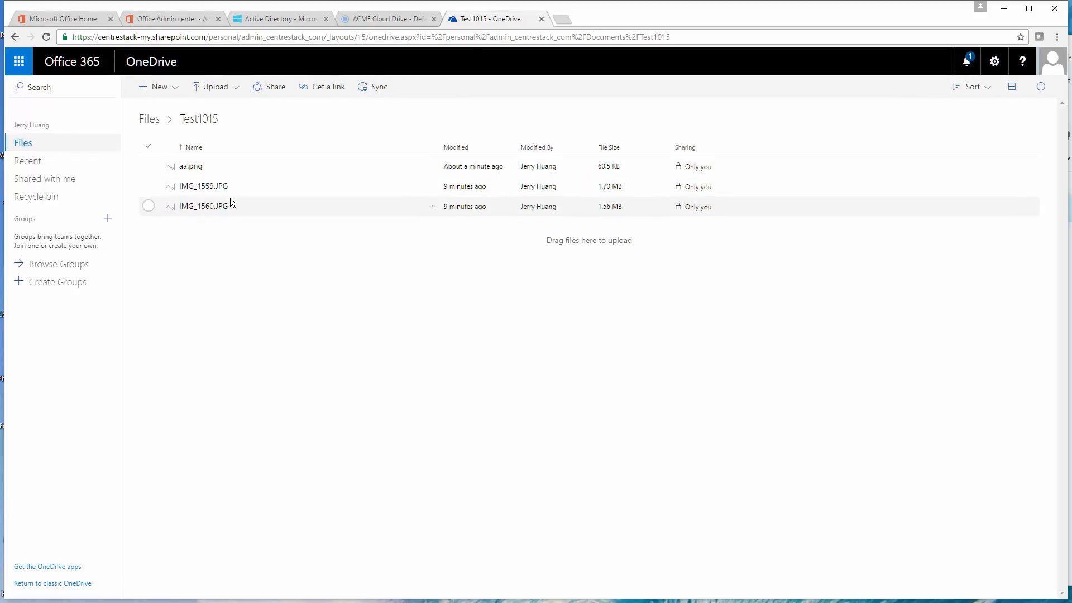
left_click(47, 37)
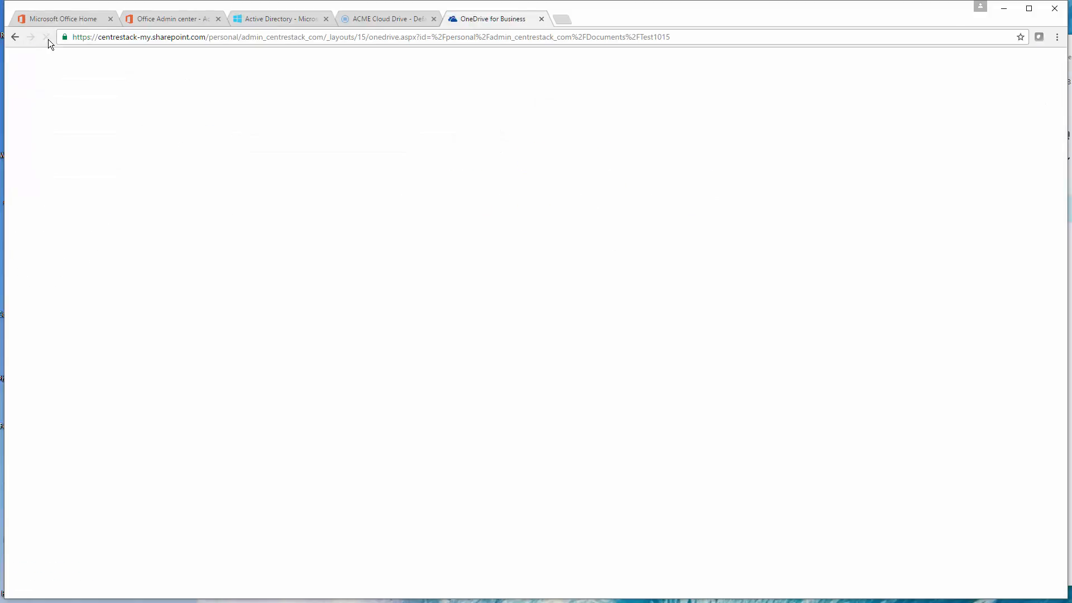
left_click(397, 21)
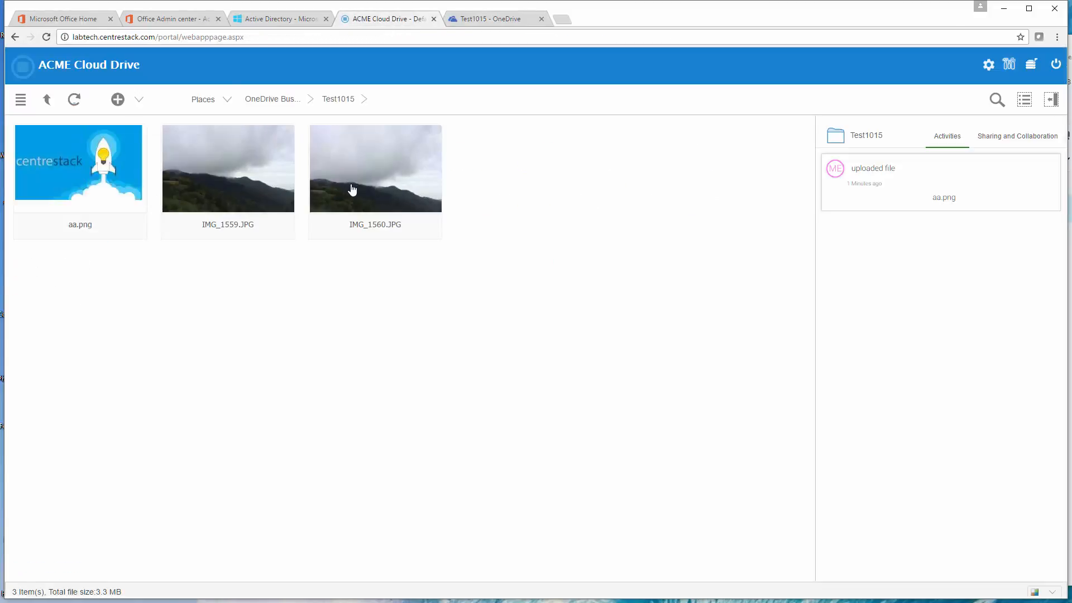